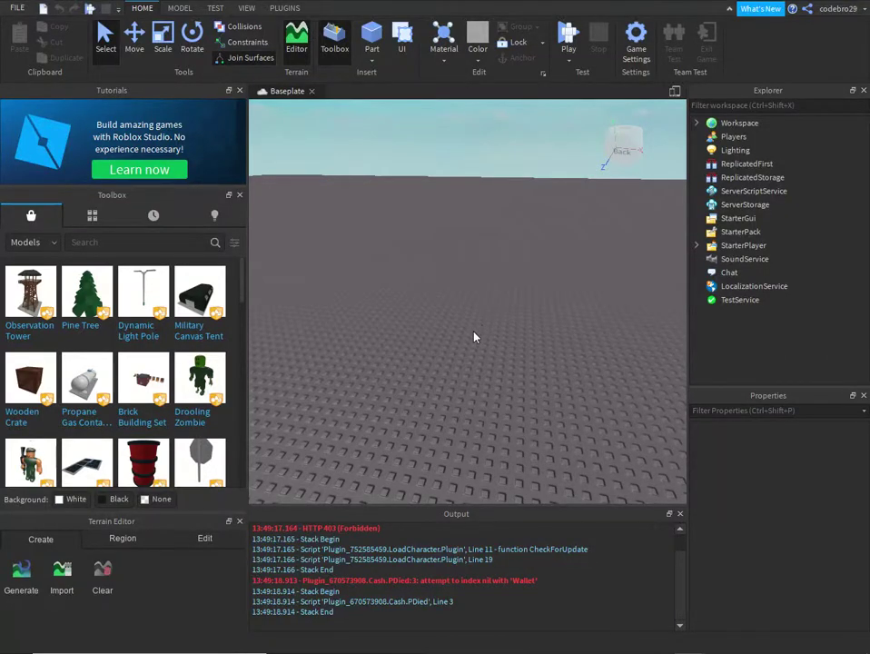
Step: Open Game Settings, look through its pages, and settle on the World page
{"action": "right_click_drag", "start_coordinate": [474, 336], "coordinate": [491, 133]}
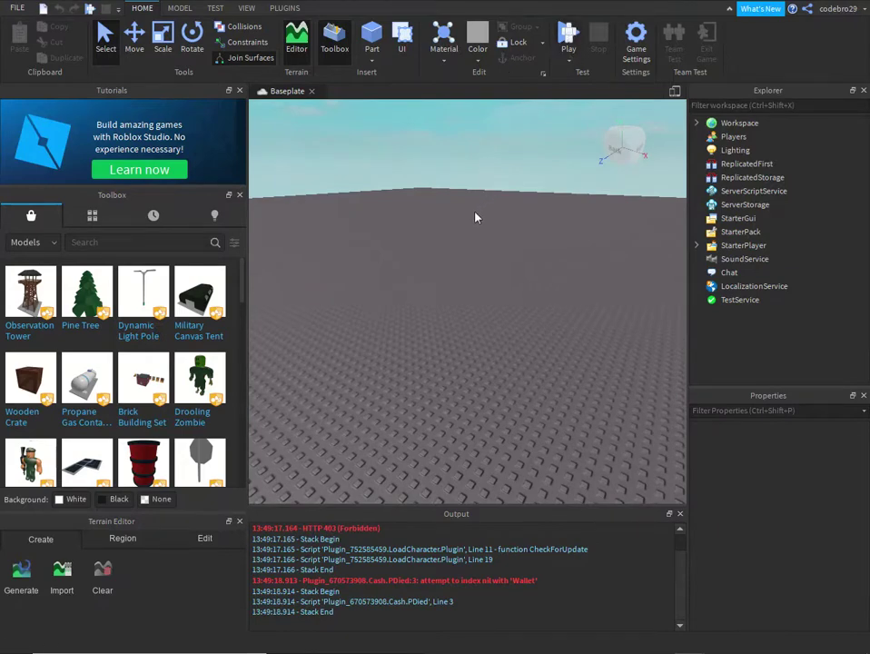
{"action": "right_click_drag", "start_coordinate": [489, 244], "coordinate": [487, 244]}
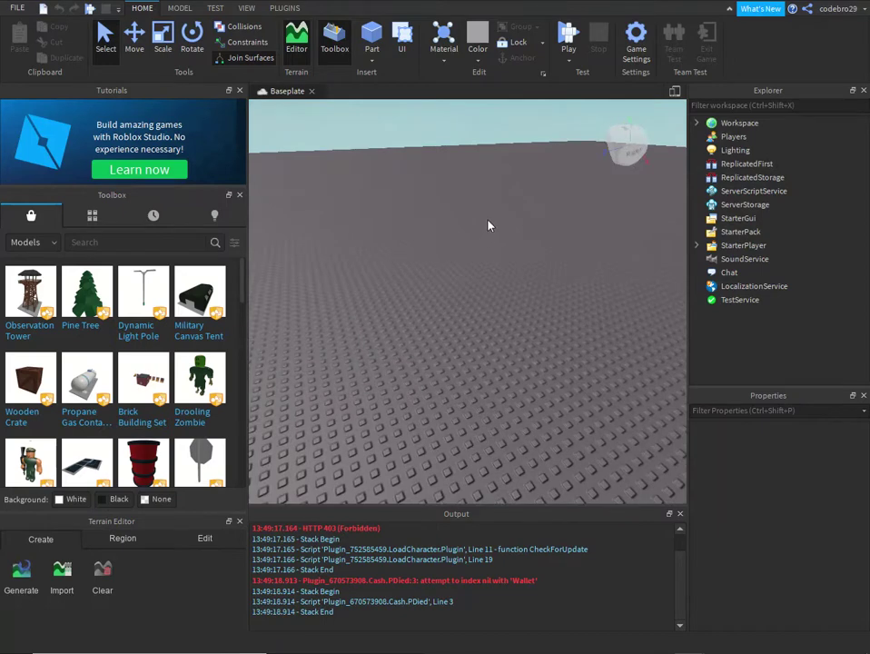
{"action": "right_click_drag", "start_coordinate": [488, 225], "coordinate": [496, 220]}
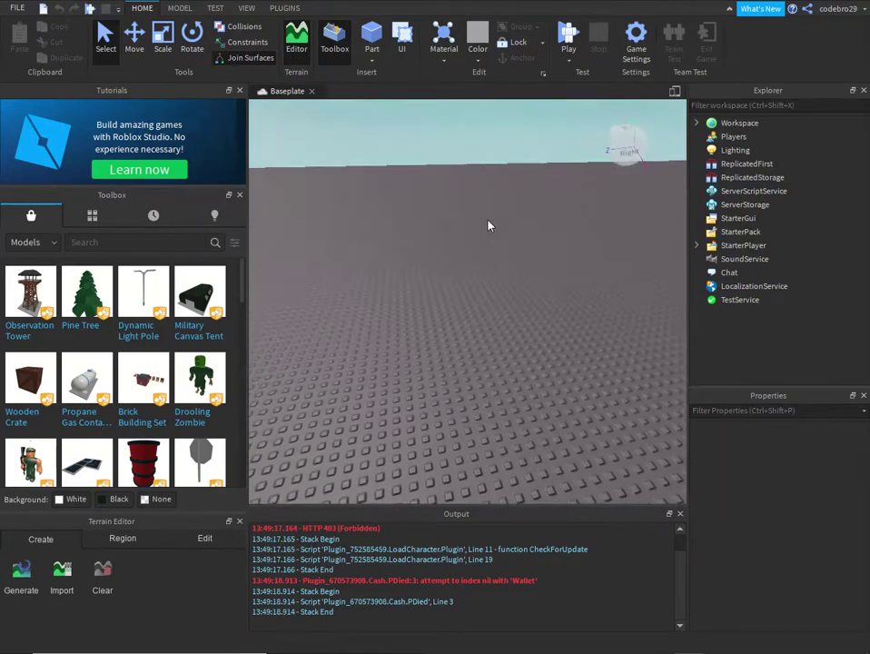
{"action": "left_click", "coordinate": [636, 38]}
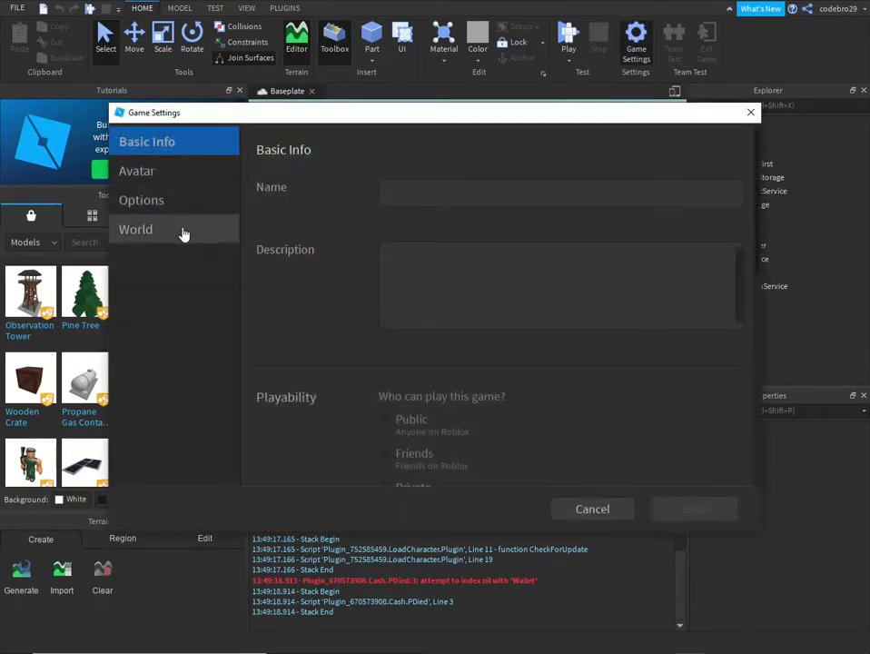
{"action": "left_click", "coordinate": [183, 227]}
{"action": "left_click", "coordinate": [181, 199]}
{"action": "left_click", "coordinate": [182, 171]}
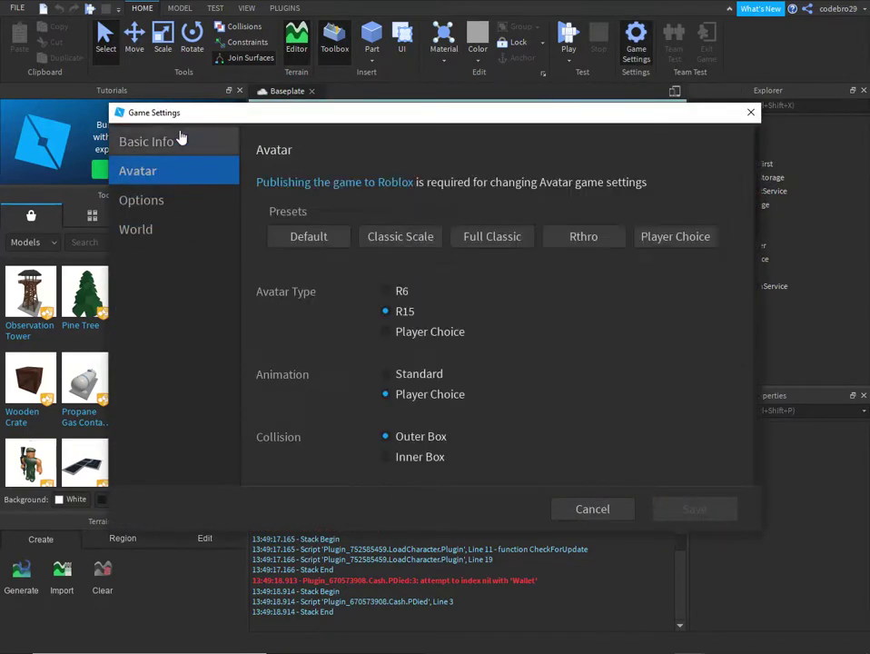
{"action": "left_click", "coordinate": [177, 142]}
{"action": "left_click", "coordinate": [176, 226]}
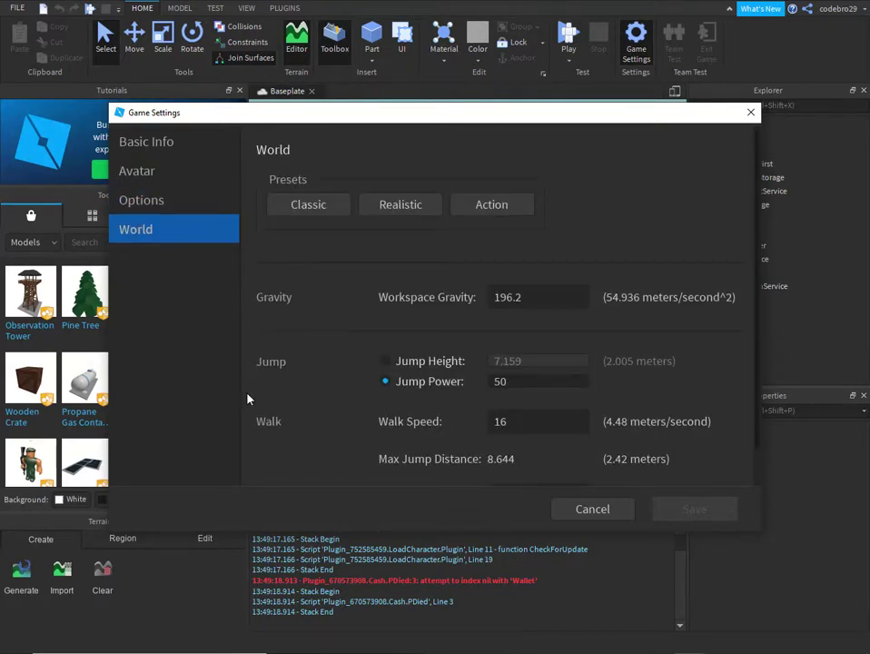
{"action": "scroll", "coordinate": [318, 398], "scroll_direction": "down", "scroll_amount": 1}
{"action": "scroll", "coordinate": [341, 434], "scroll_direction": "up", "scroll_amount": 1}
Step: Replace the Workspace Gravity value 196.2 with 50
{"action": "left_click_drag", "start_coordinate": [520, 291], "coordinate": [409, 288]}
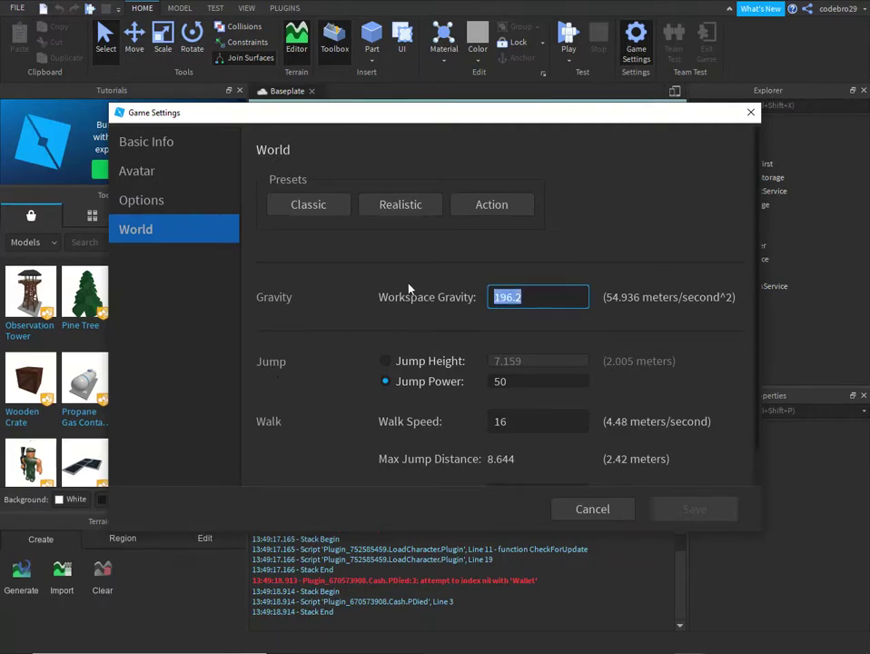
{"action": "left_click", "coordinate": [542, 301]}
{"action": "left_click_drag", "start_coordinate": [546, 301], "coordinate": [417, 287]}
{"action": "left_click", "coordinate": [526, 295]}
{"action": "left_click", "coordinate": [530, 297]}
{"action": "left_click_drag", "start_coordinate": [530, 297], "coordinate": [398, 270]}
{"action": "type", "text": "5"}
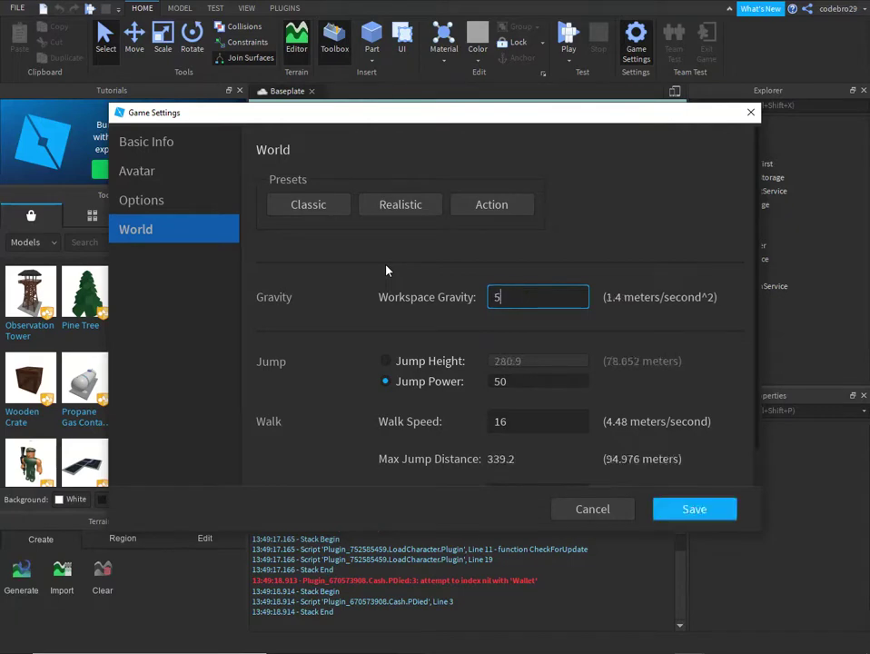
{"action": "type", "text": "0"}
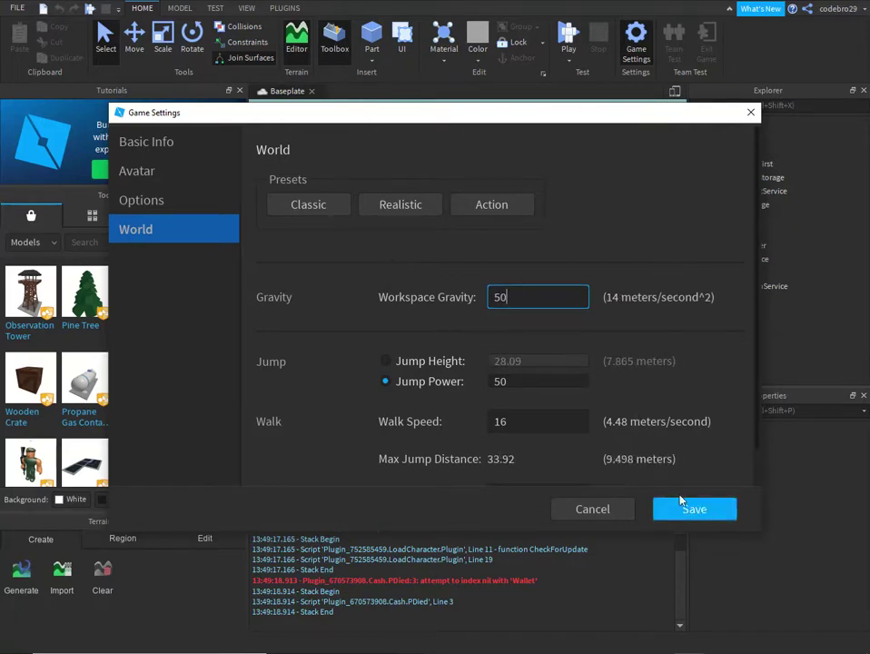
Step: Save the gravity of 50, start a play-test, and walk the character forward
{"action": "left_click", "coordinate": [694, 509]}
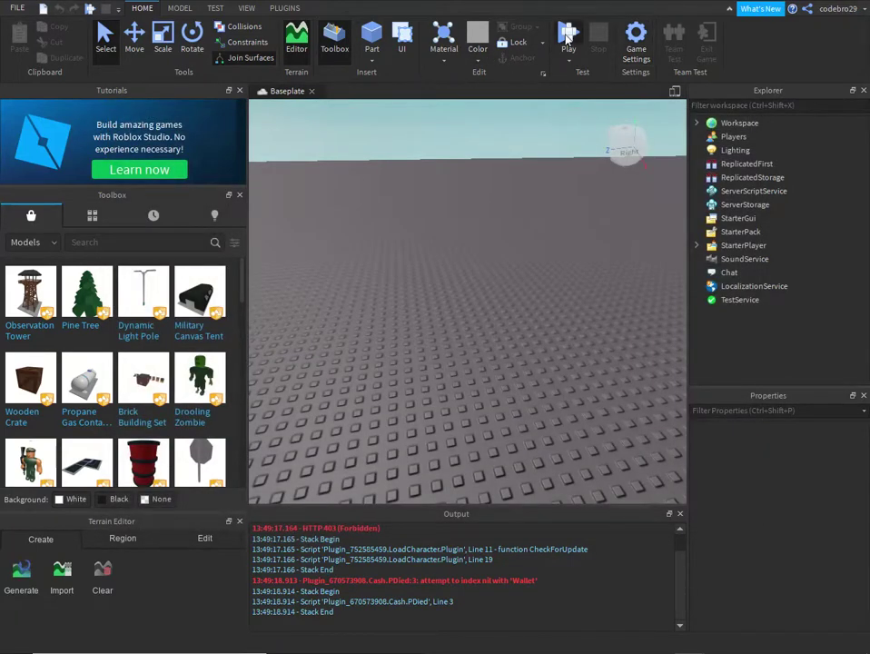
{"action": "left_click", "coordinate": [566, 36]}
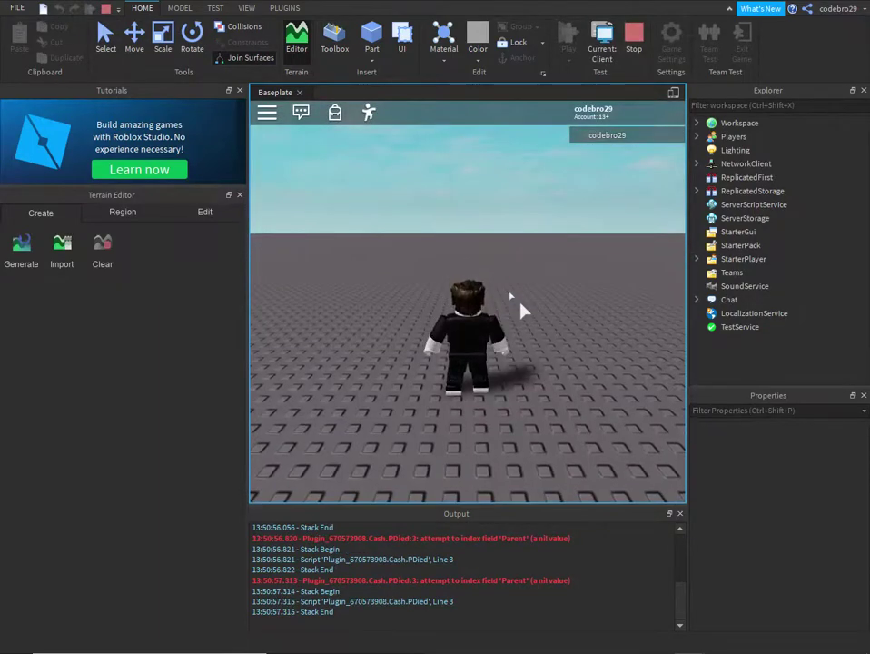
{"action": "key", "text": "a"}
{"action": "key", "text": "w"}
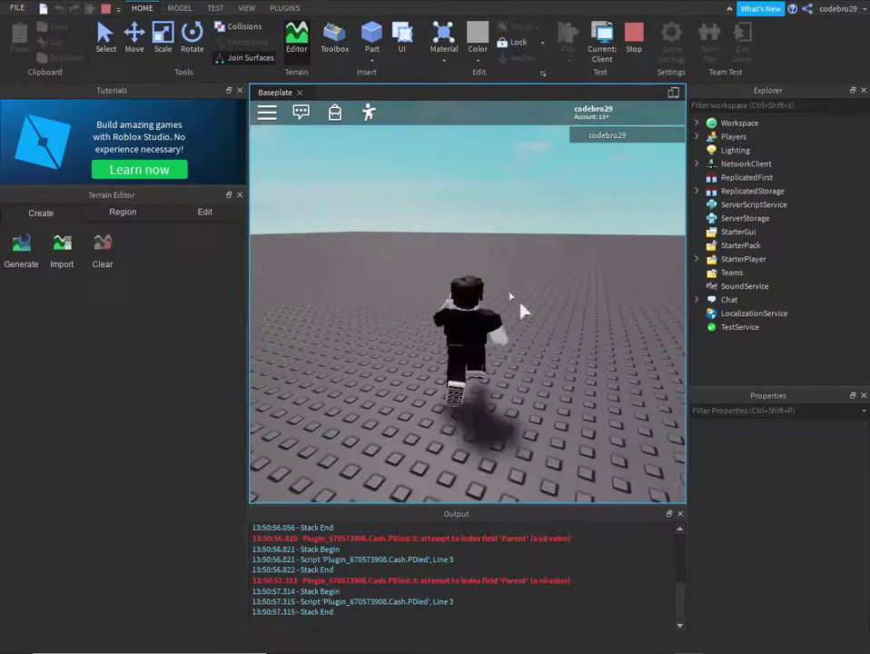
Step: Run the character around the baseplate and jump twice to feel the lighter gravity
{"action": "key", "text": "s"}
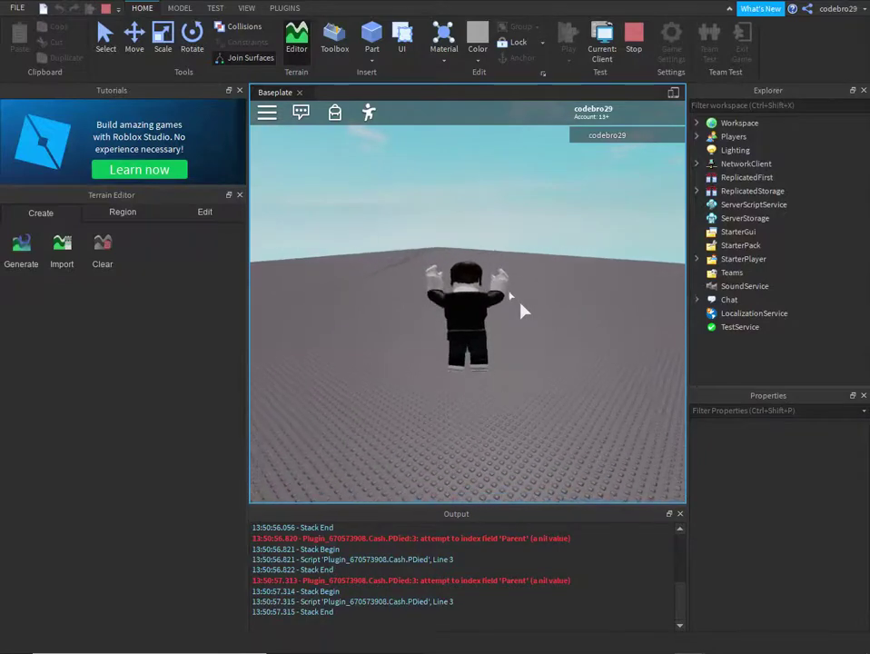
{"action": "key", "text": "s"}
{"action": "key", "text": "w"}
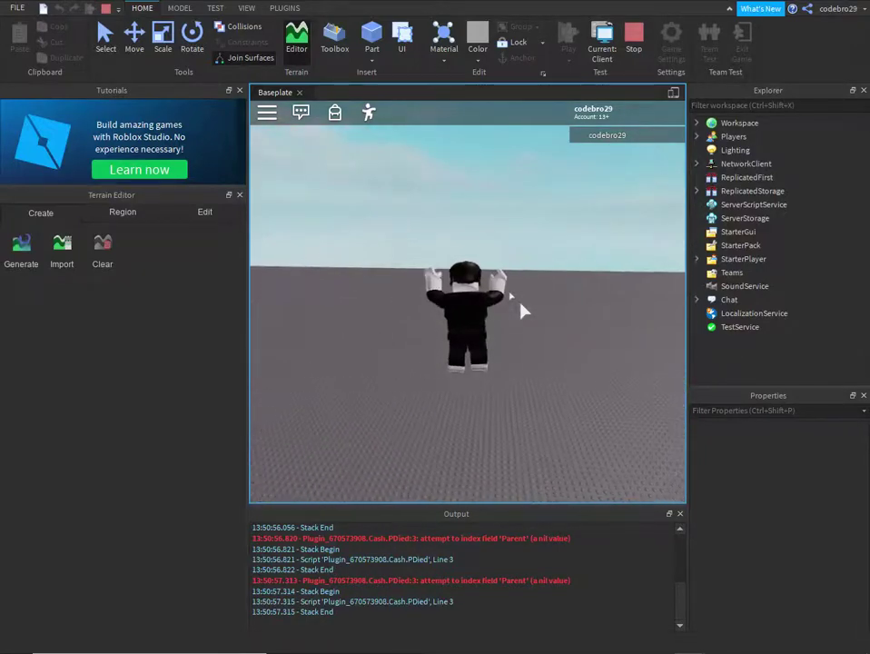
{"action": "key", "text": "w"}
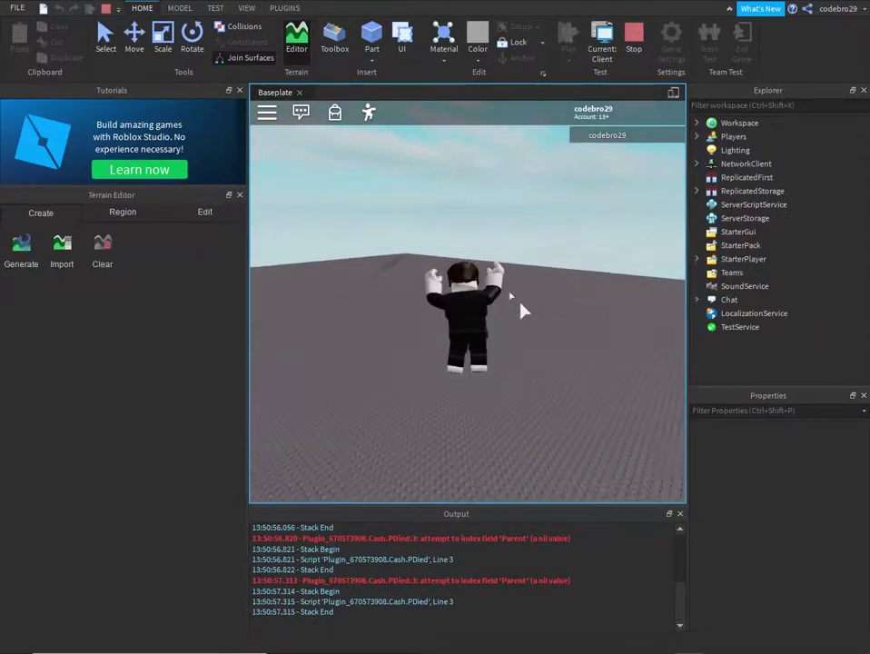
{"action": "key", "text": "space"}
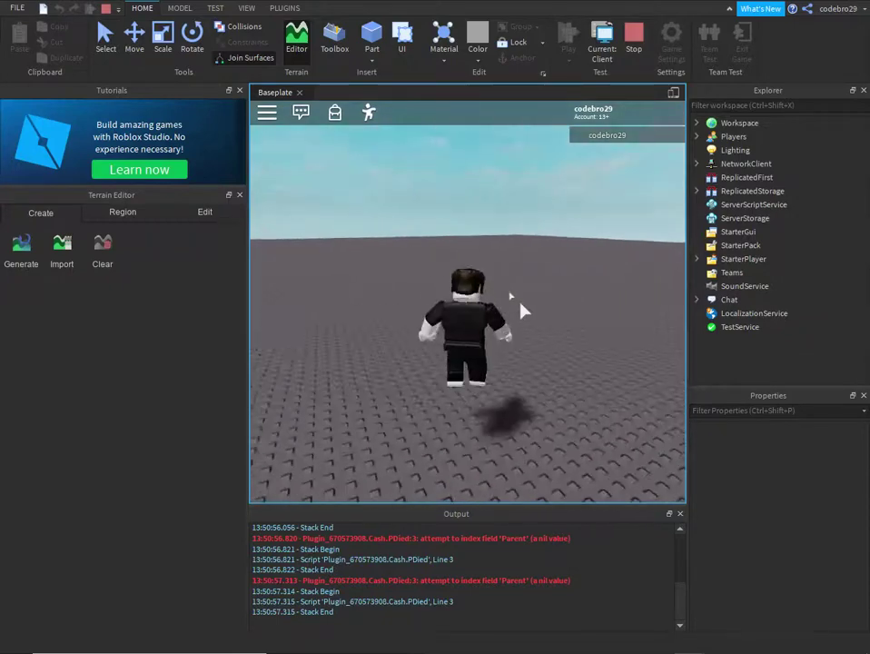
{"action": "key", "text": "space"}
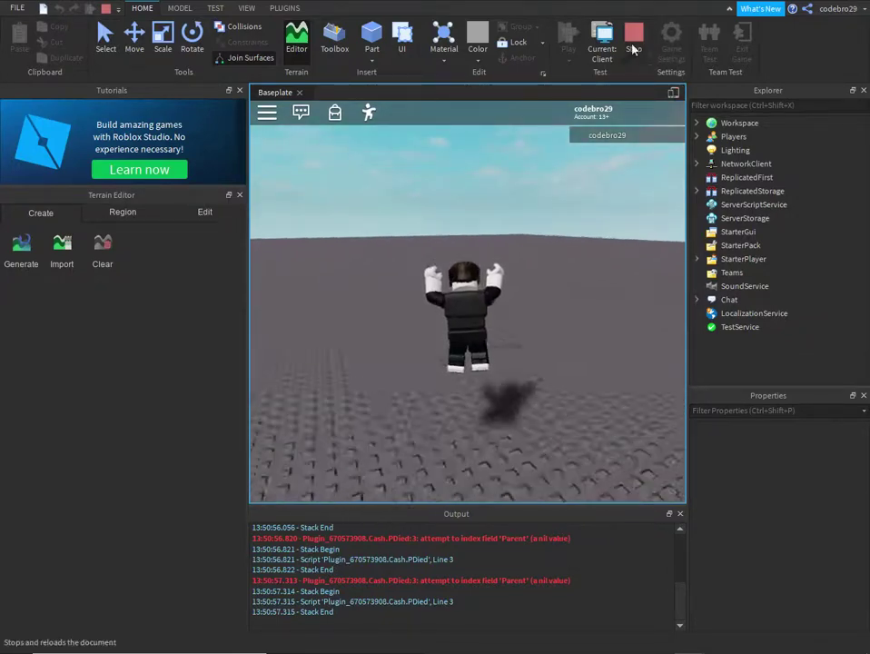
Step: Stop the play-test and change Workspace Gravity from 50 to 190 in World settings
{"action": "left_click", "coordinate": [633, 49]}
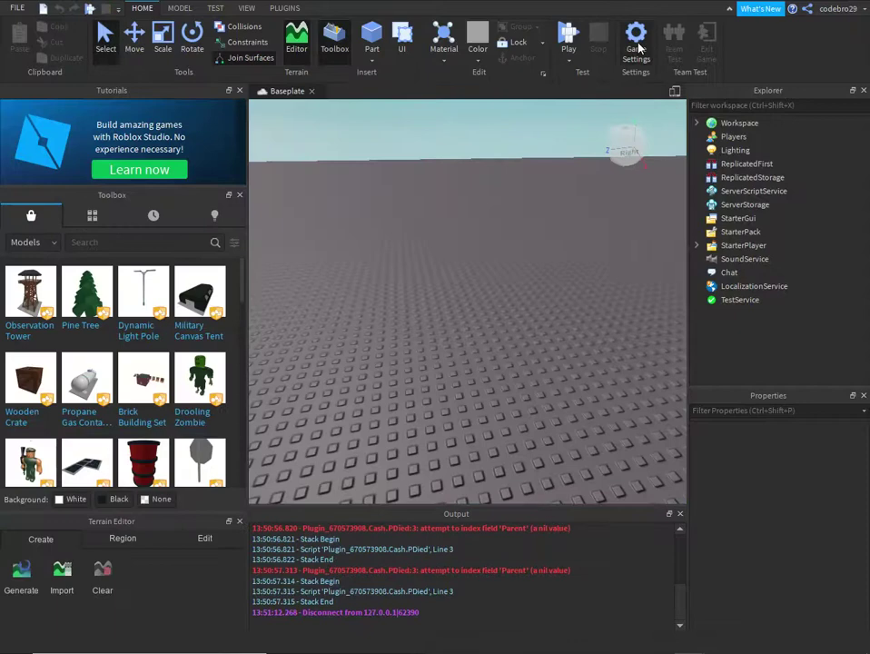
{"action": "left_click", "coordinate": [636, 43]}
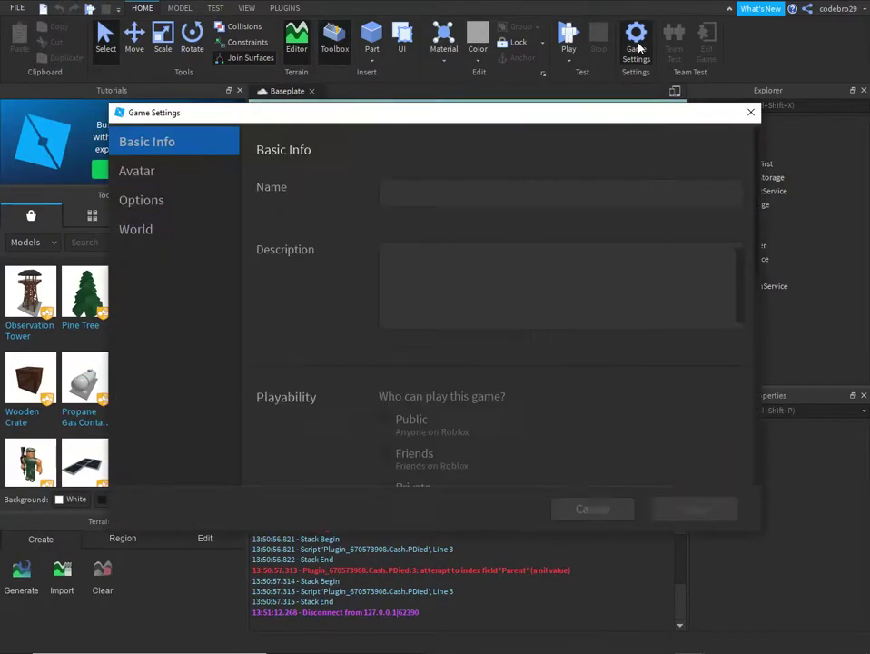
{"action": "left_click", "coordinate": [172, 231]}
{"action": "left_click", "coordinate": [505, 298]}
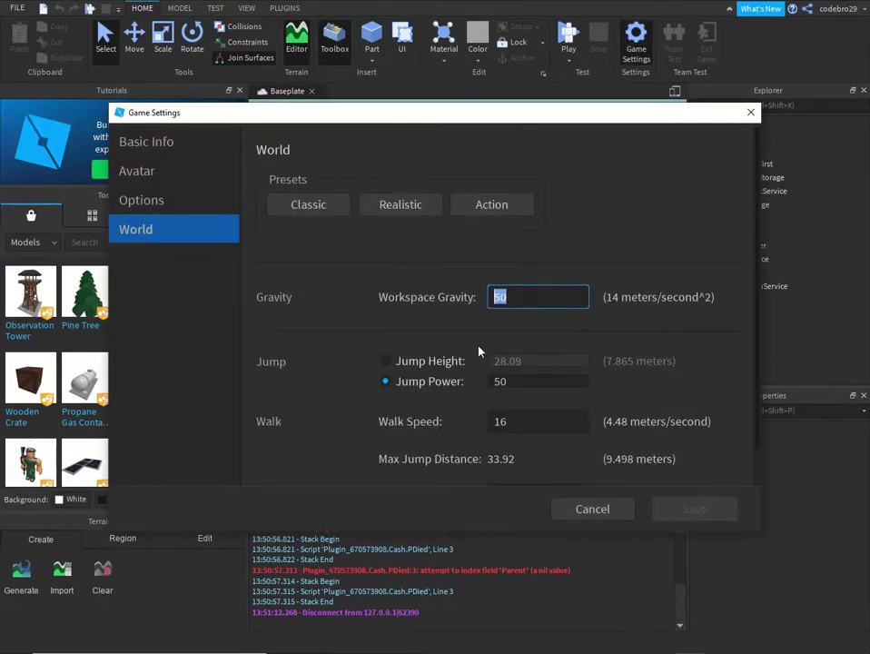
{"action": "type", "text": "190"}
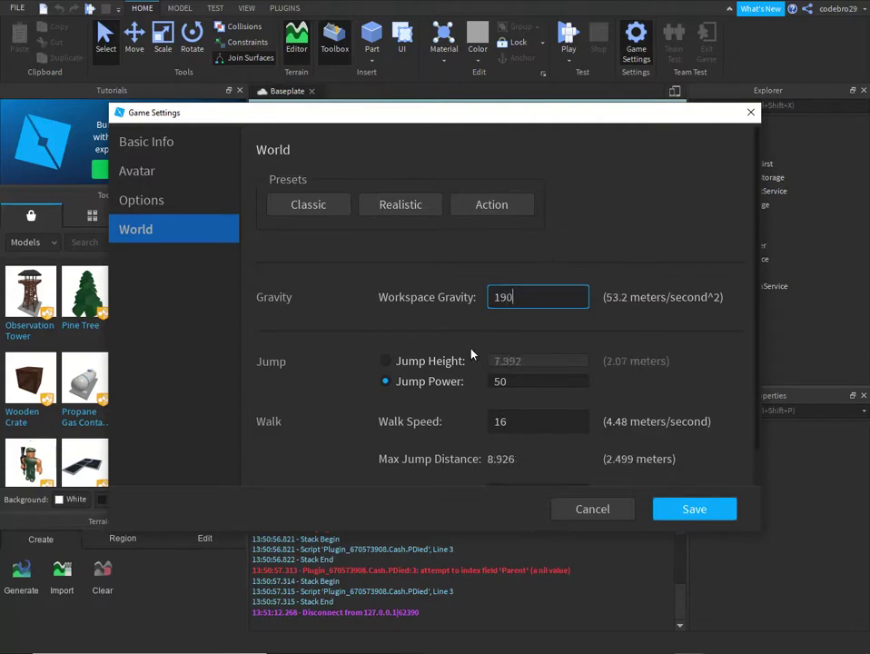
{"action": "key", "text": "Return"}
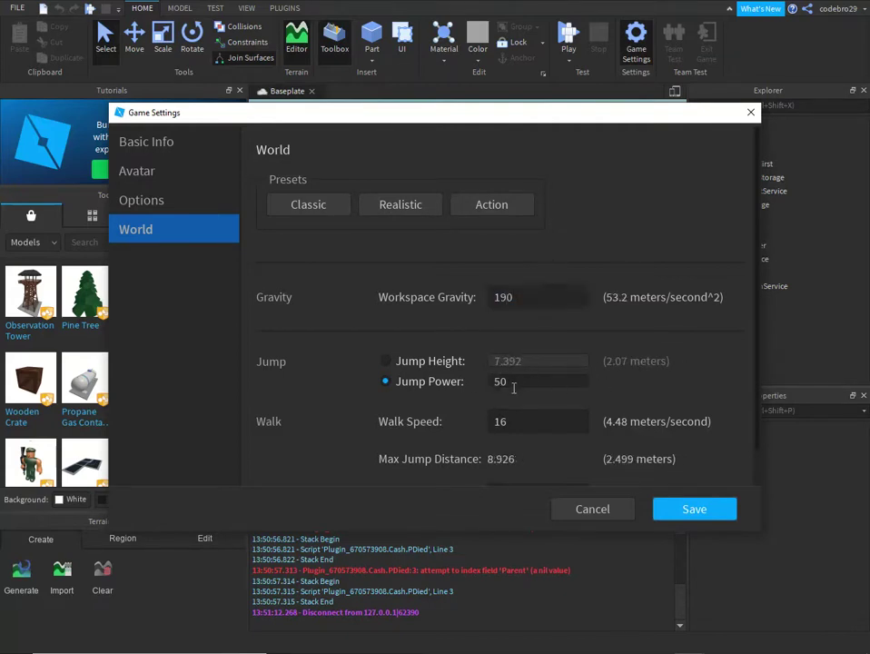
Step: Replace Walk Speed 16 with 30 and save the settings
{"action": "scroll", "coordinate": [392, 368], "scroll_direction": "down", "scroll_amount": 1}
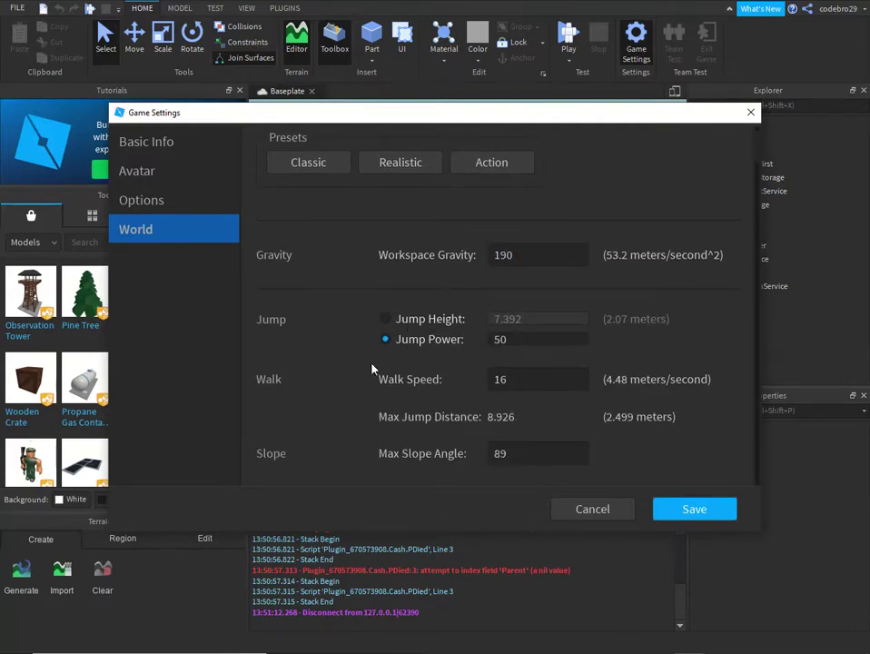
{"action": "double_click", "coordinate": [505, 382]}
{"action": "left_click_drag", "start_coordinate": [506, 383], "coordinate": [512, 381]}
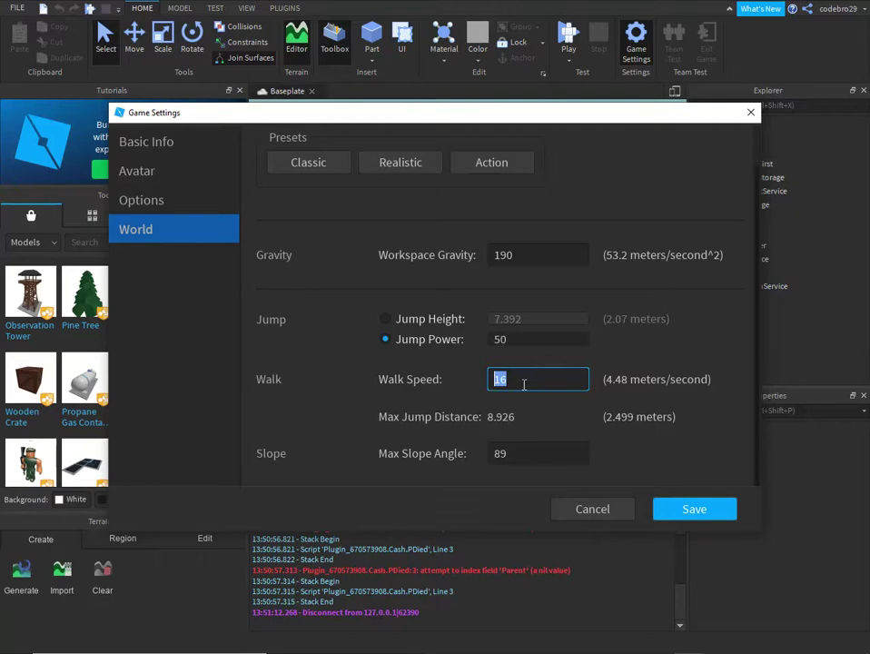
{"action": "key", "text": "BackSpace"}
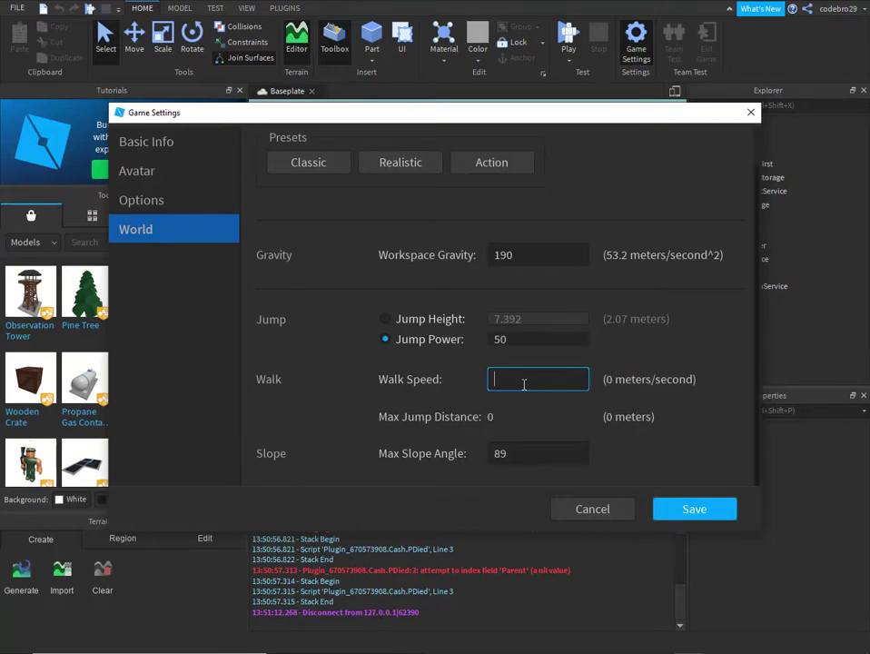
{"action": "type", "text": "30"}
{"action": "left_click", "coordinate": [682, 505]}
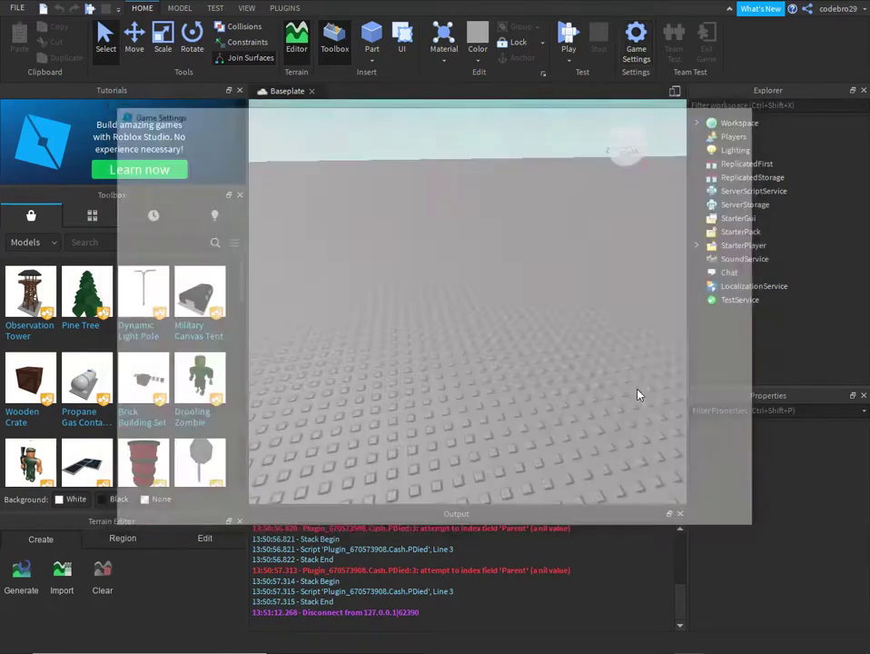
Step: Play-test the baseplate, running the avatar forward at speed 30 while turning the camera
{"action": "left_click", "coordinate": [568, 36]}
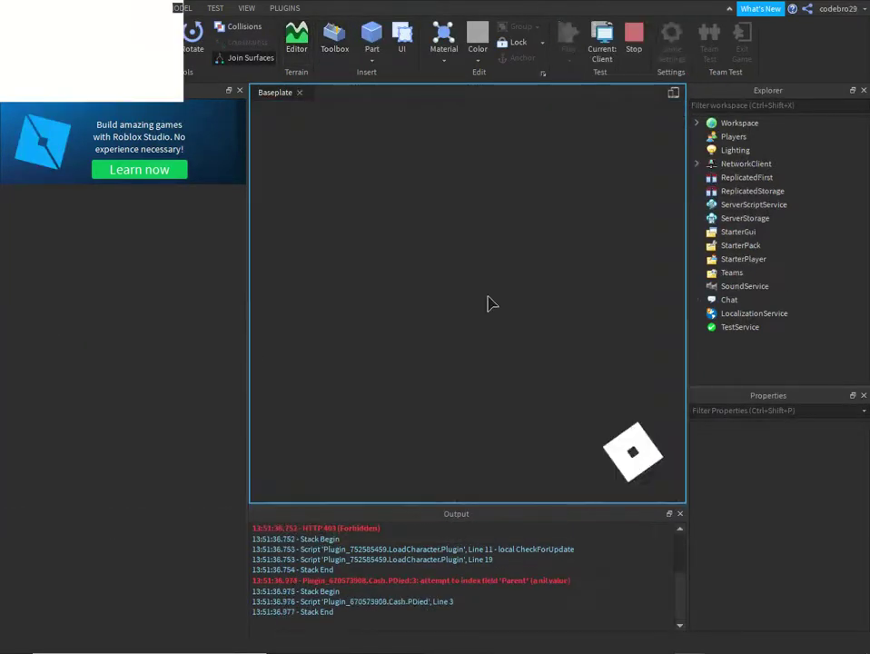
{"action": "key", "text": "w"}
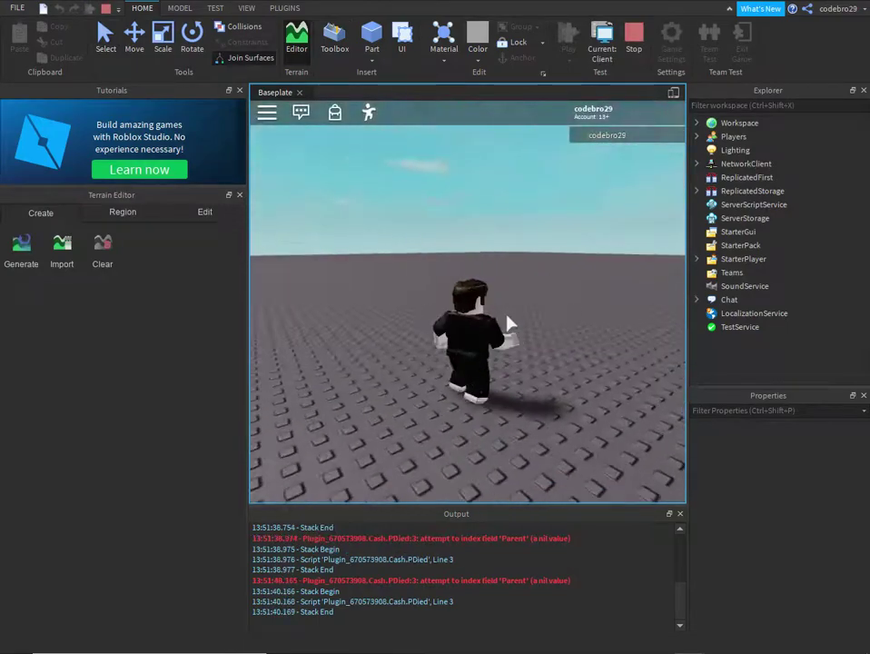
{"action": "right_click_drag", "start_coordinate": [508, 323], "coordinate": [478, 254]}
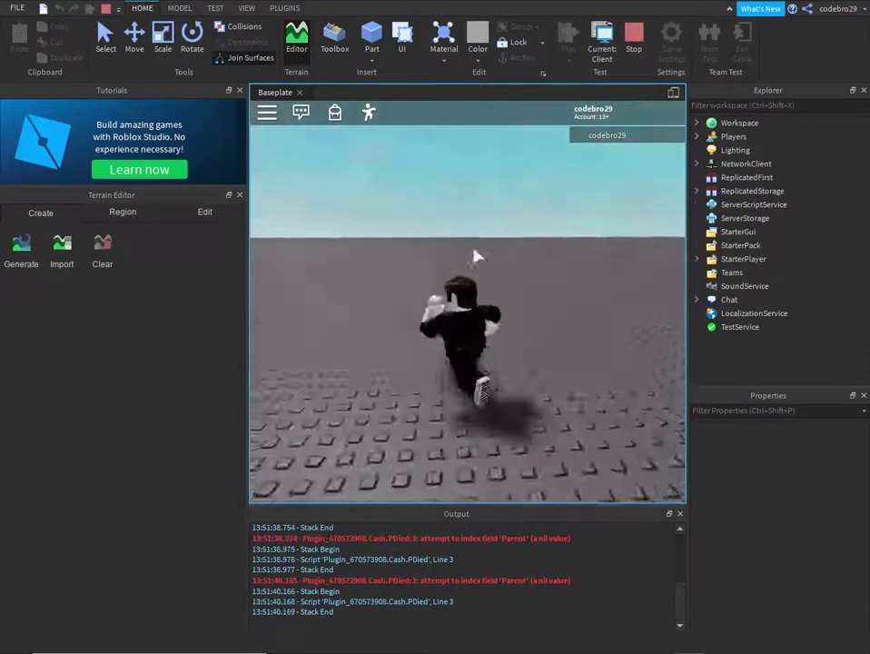
Step: Stop the play-test, change Walk Speed from 30 to 100 in World settings, and save
{"action": "left_click", "coordinate": [633, 44]}
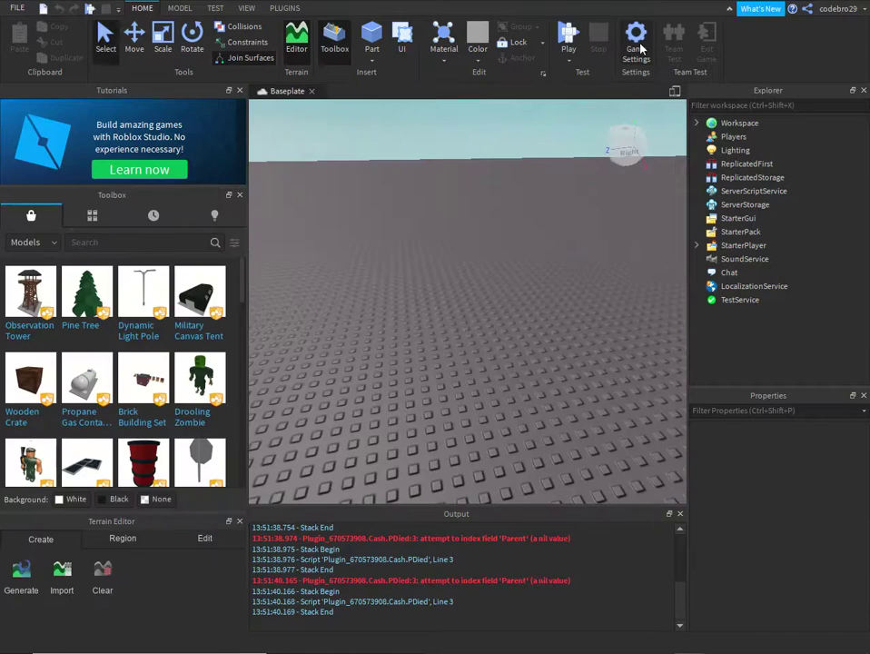
{"action": "left_click", "coordinate": [636, 41]}
{"action": "left_click", "coordinate": [153, 232]}
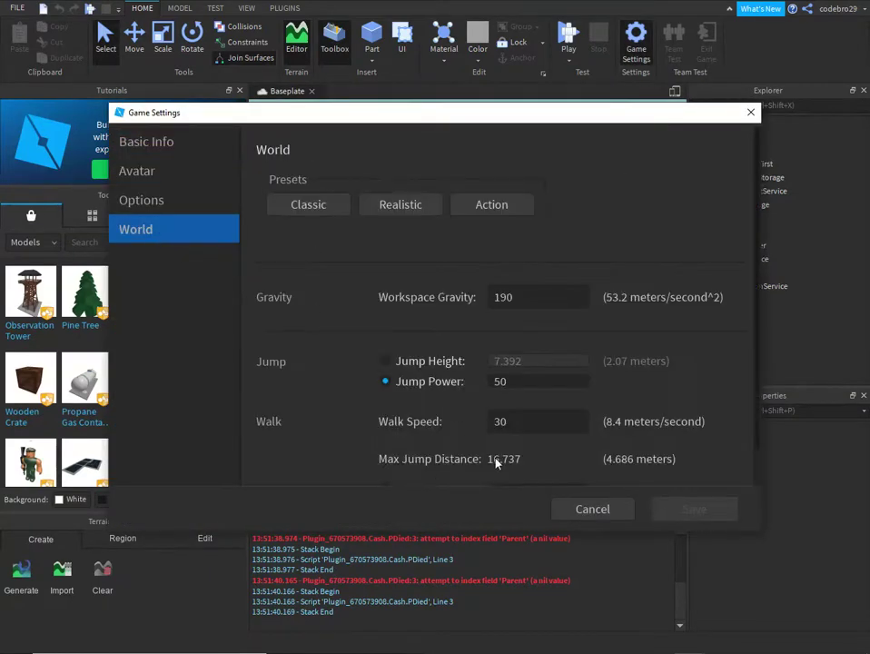
{"action": "double_click", "coordinate": [502, 422]}
{"action": "type", "text": "100"}
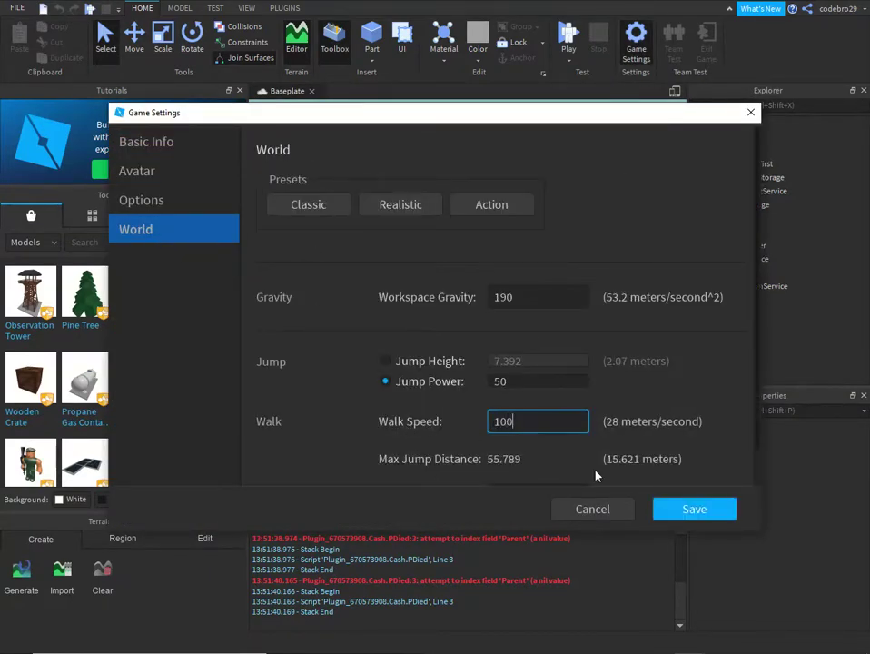
{"action": "left_click", "coordinate": [677, 507]}
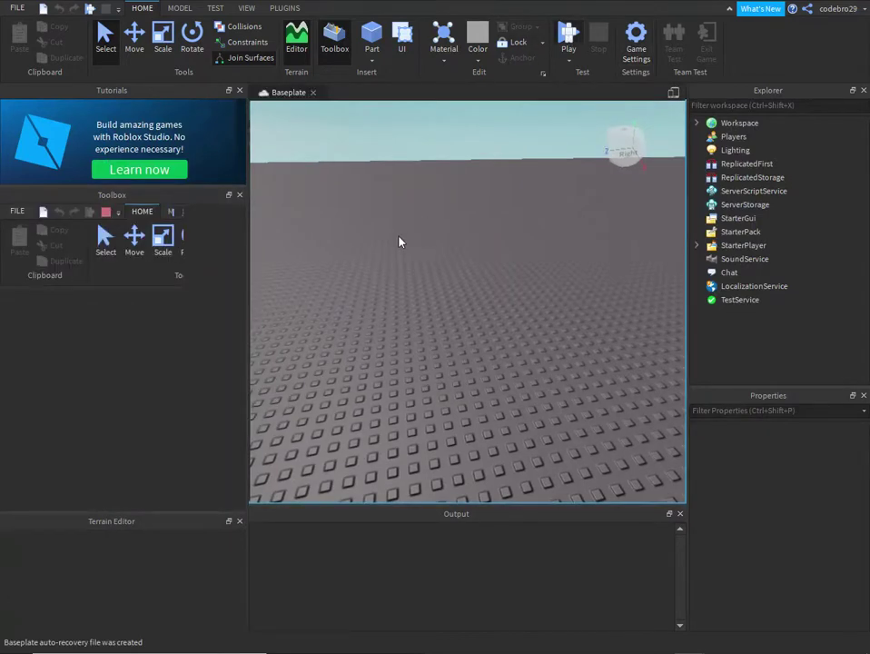
Step: Play-test with F5, running the avatar forward at speed 100 and tilting the camera, then stop
{"action": "key", "text": "F5"}
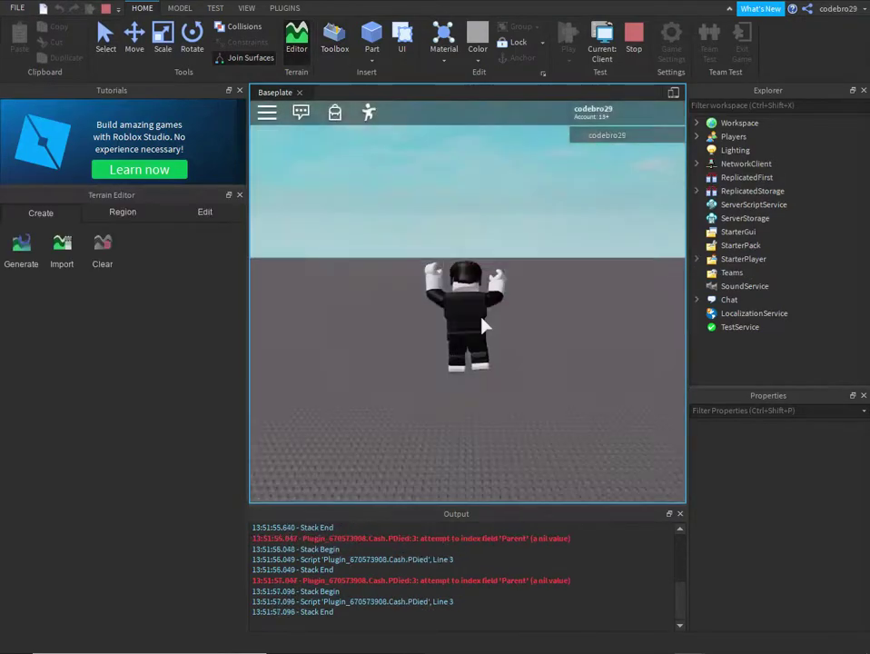
{"action": "key", "text": "w"}
{"action": "right_click_drag", "start_coordinate": [556, 288], "coordinate": [556, 288]}
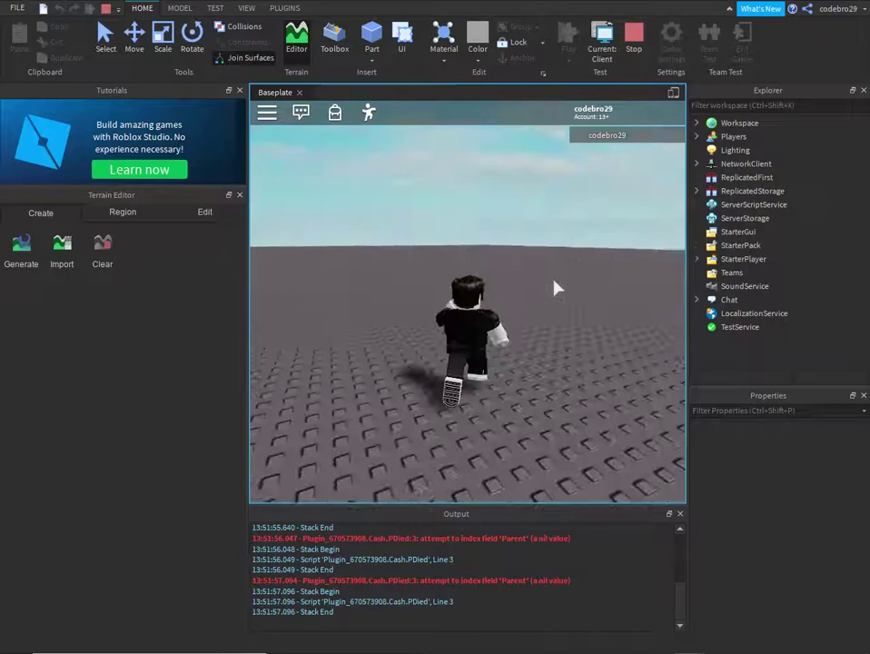
{"action": "left_click", "coordinate": [634, 41]}
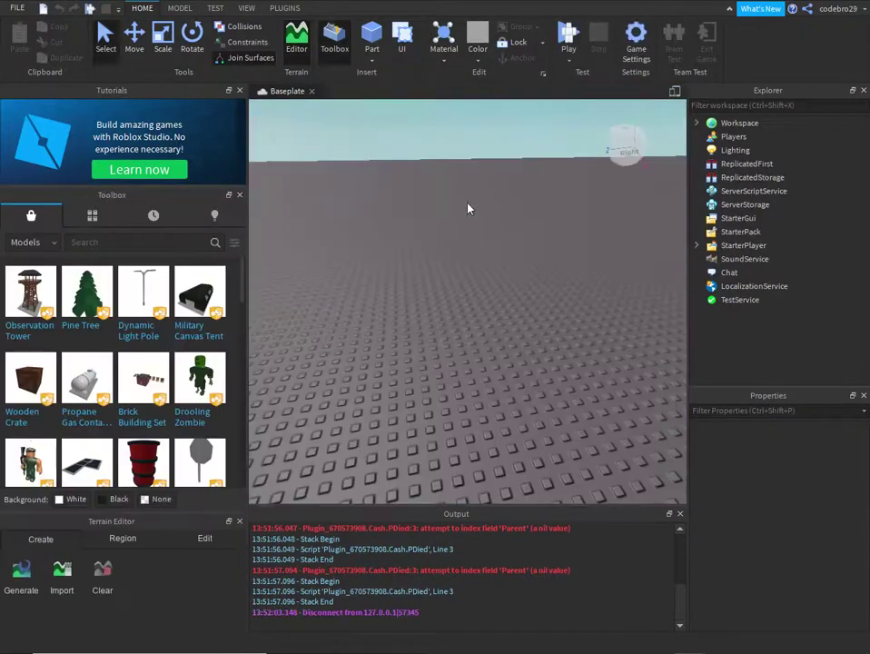
Step: Reopen the World settings and set Walk Speed back to 16
{"action": "left_click", "coordinate": [635, 41]}
{"action": "scroll", "coordinate": [536, 437], "scroll_direction": "down", "scroll_amount": 3}
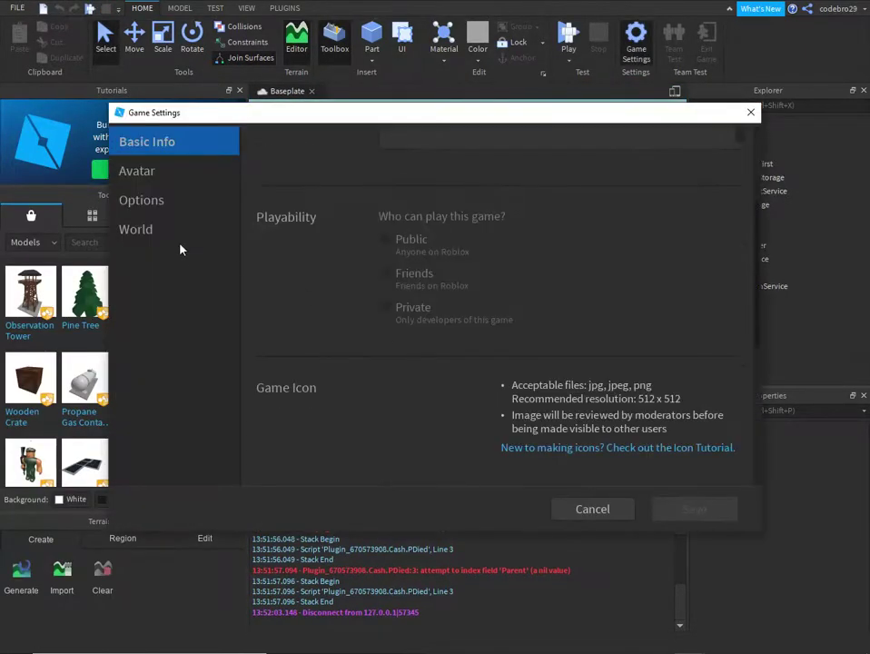
{"action": "left_click", "coordinate": [141, 229]}
{"action": "scroll", "coordinate": [536, 454], "scroll_direction": "down", "scroll_amount": 1}
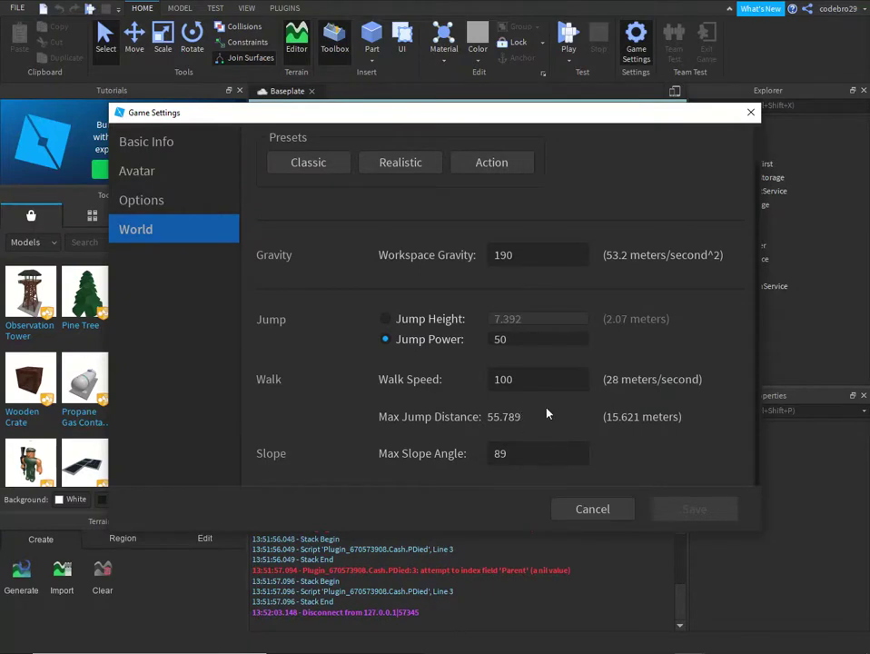
{"action": "left_click", "coordinate": [509, 384]}
{"action": "type", "text": "16"}
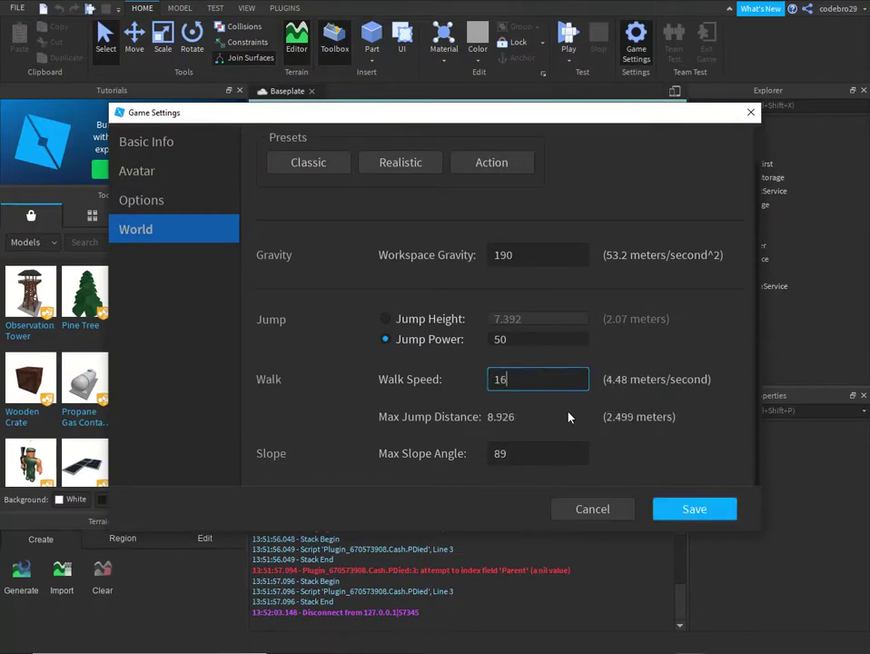
Step: Switch jumping to use Jump Height, enter 20, and save the settings
{"action": "scroll", "coordinate": [571, 415], "scroll_direction": "up", "scroll_amount": 1}
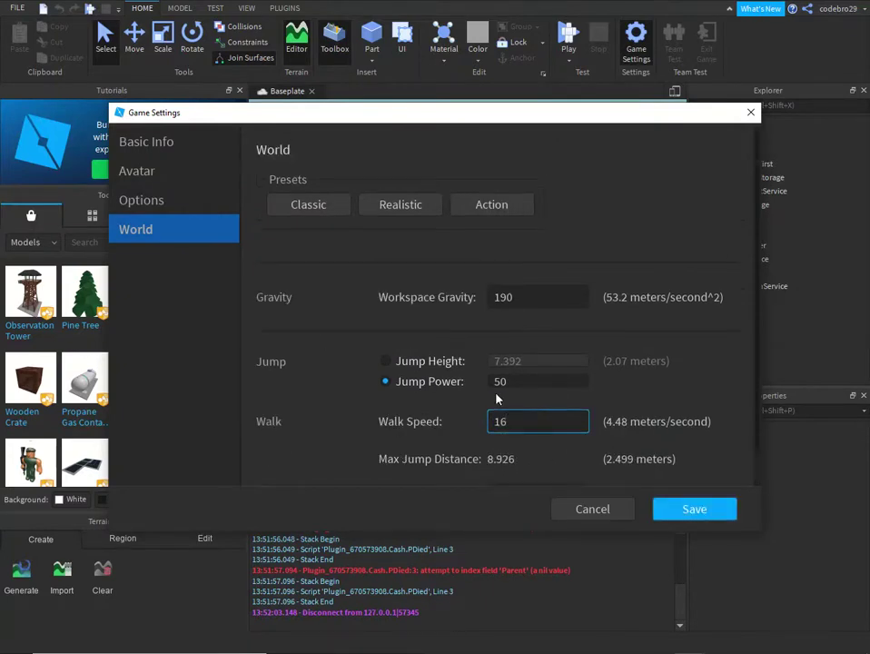
{"action": "left_click", "coordinate": [385, 362]}
{"action": "left_click", "coordinate": [386, 381]}
{"action": "left_click", "coordinate": [386, 364]}
{"action": "left_click", "coordinate": [388, 382]}
{"action": "left_click", "coordinate": [422, 361]}
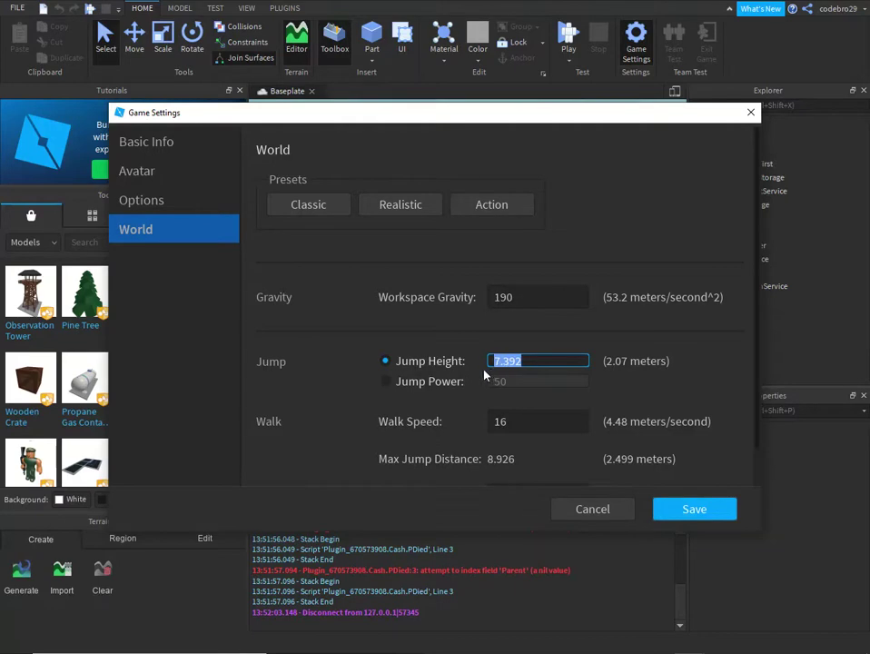
{"action": "type", "text": "20"}
{"action": "left_click", "coordinate": [676, 507]}
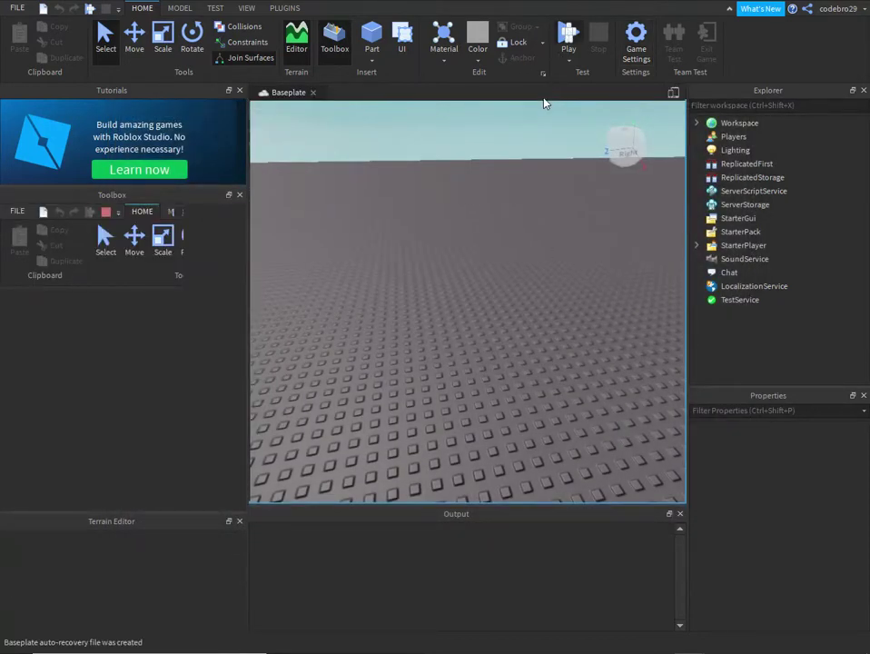
Step: Play-test with F5, running and jumping the avatar with jump height 20, then stop
{"action": "key", "text": "F5"}
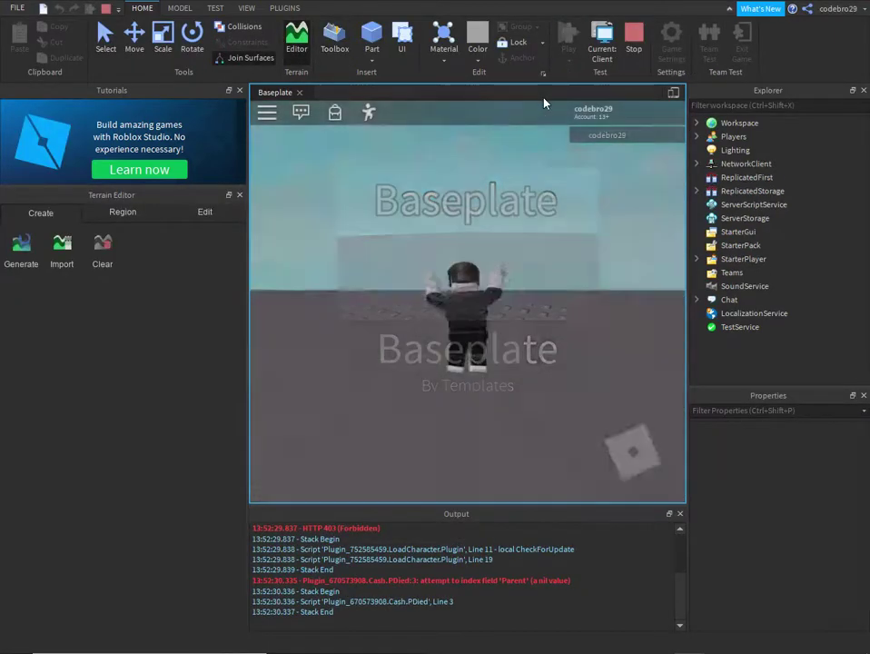
{"action": "key", "text": "w"}
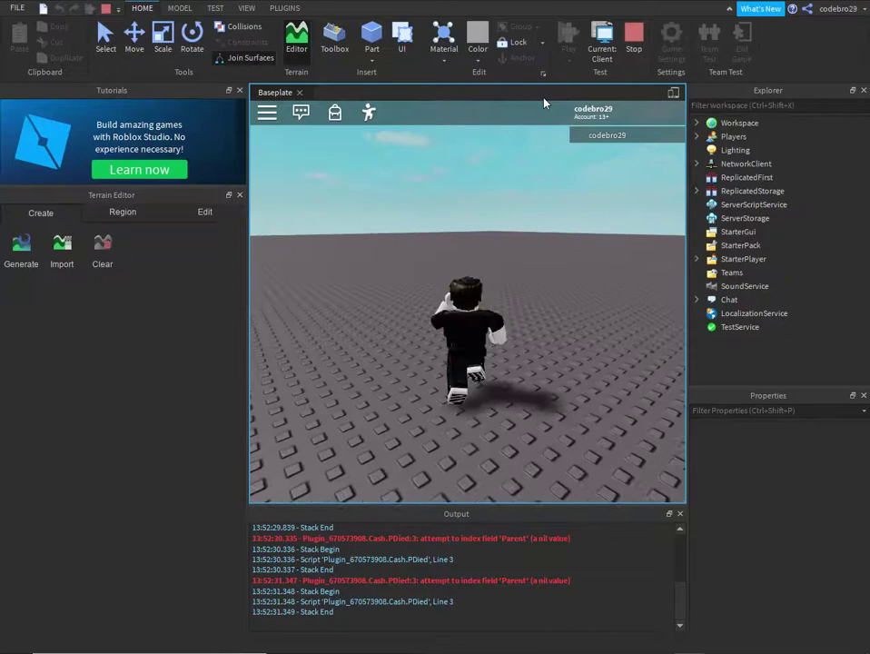
{"action": "key", "text": "s"}
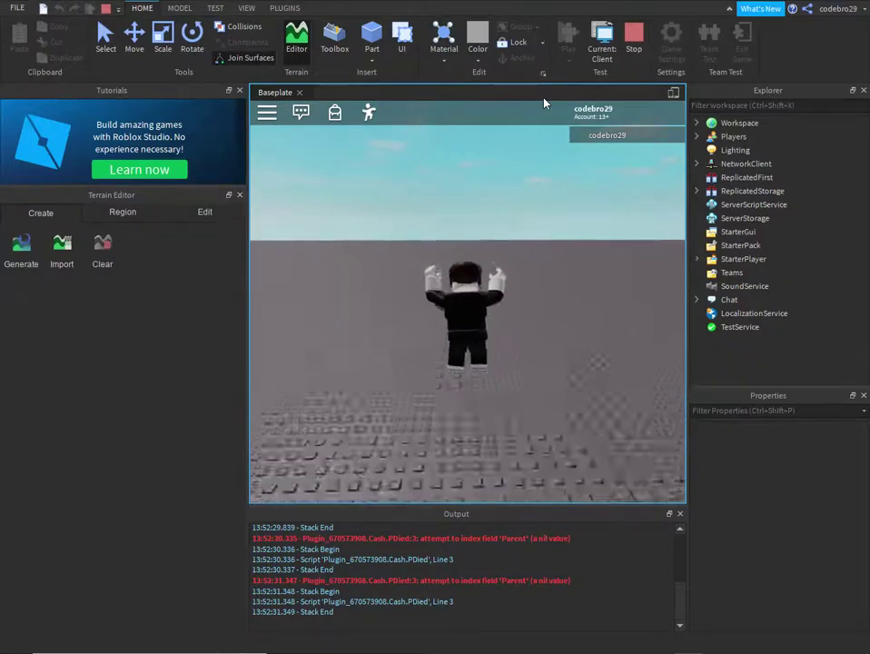
{"action": "right_click_drag", "start_coordinate": [543, 103], "coordinate": [552, 169]}
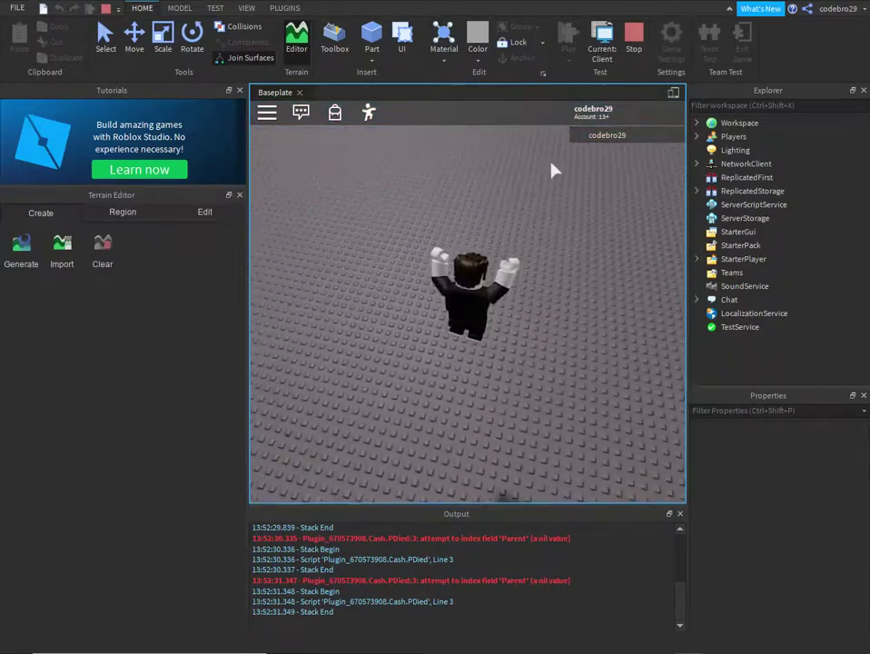
{"action": "left_click", "coordinate": [632, 43]}
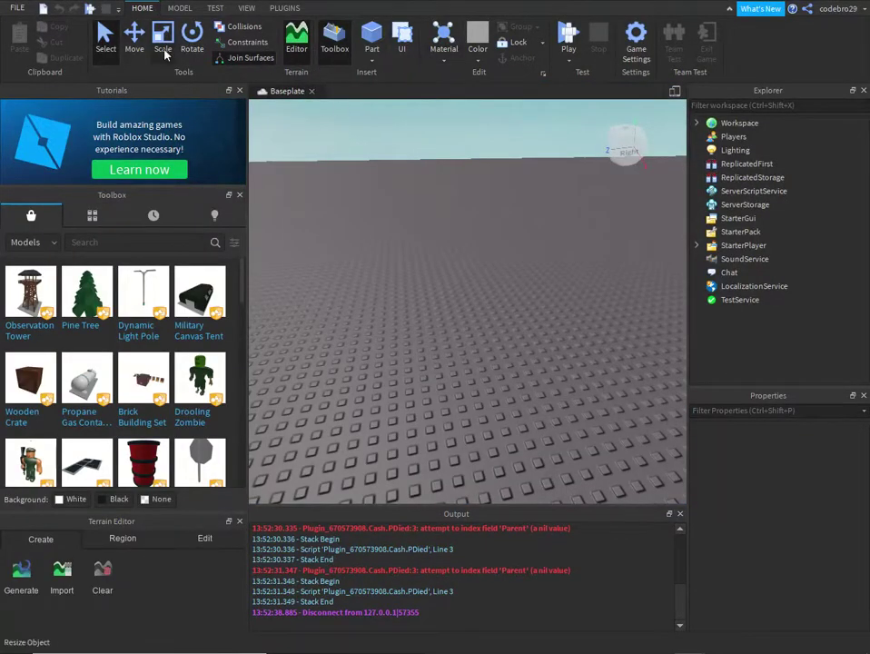
Step: Set Jump Height to 150 in World settings, save, and start a play-test
{"action": "left_click", "coordinate": [636, 41]}
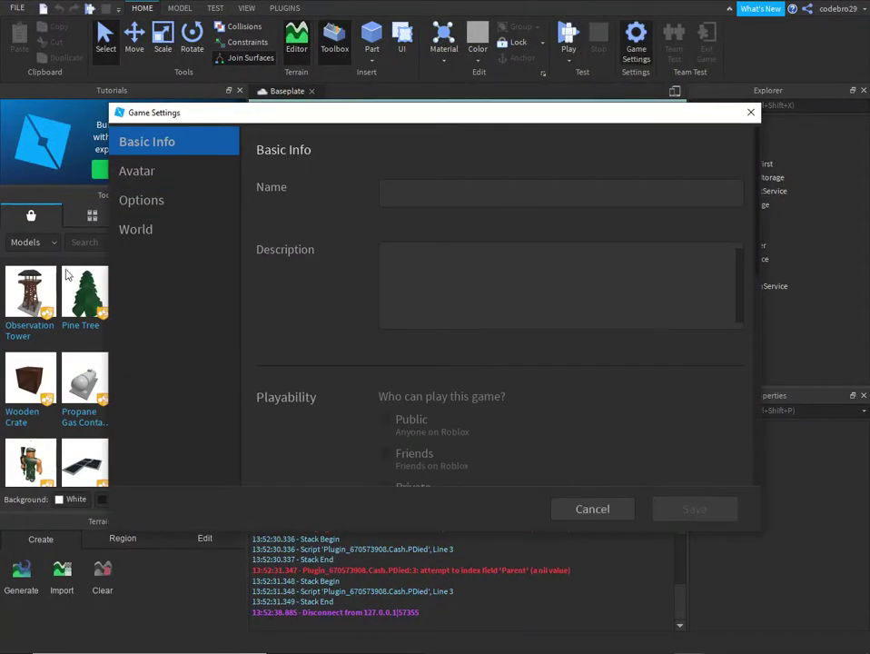
{"action": "left_click", "coordinate": [182, 232]}
{"action": "scroll", "coordinate": [531, 333], "scroll_direction": "down", "scroll_amount": 2}
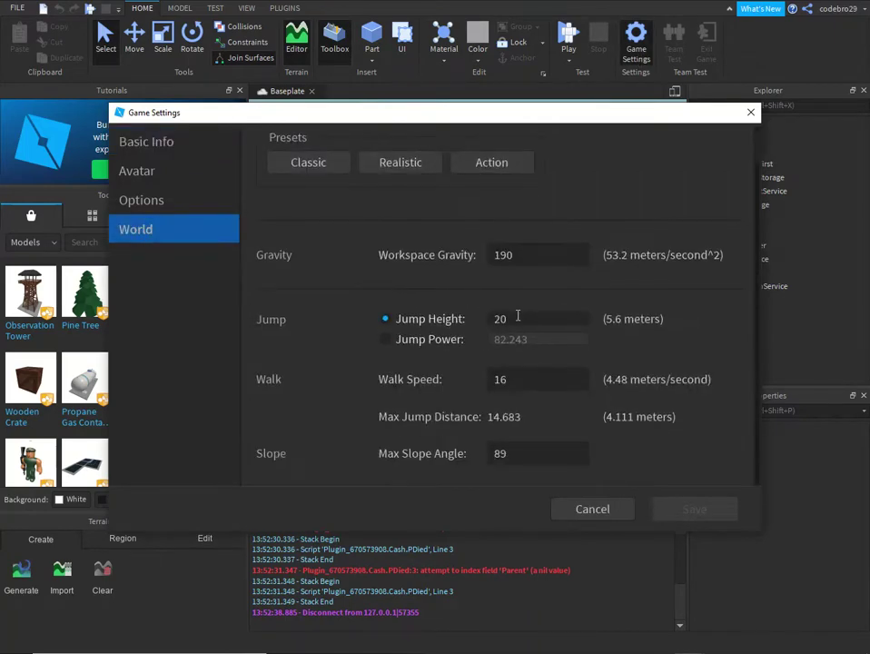
{"action": "left_click", "coordinate": [513, 318]}
{"action": "type", "text": "150"}
{"action": "left_click", "coordinate": [675, 509]}
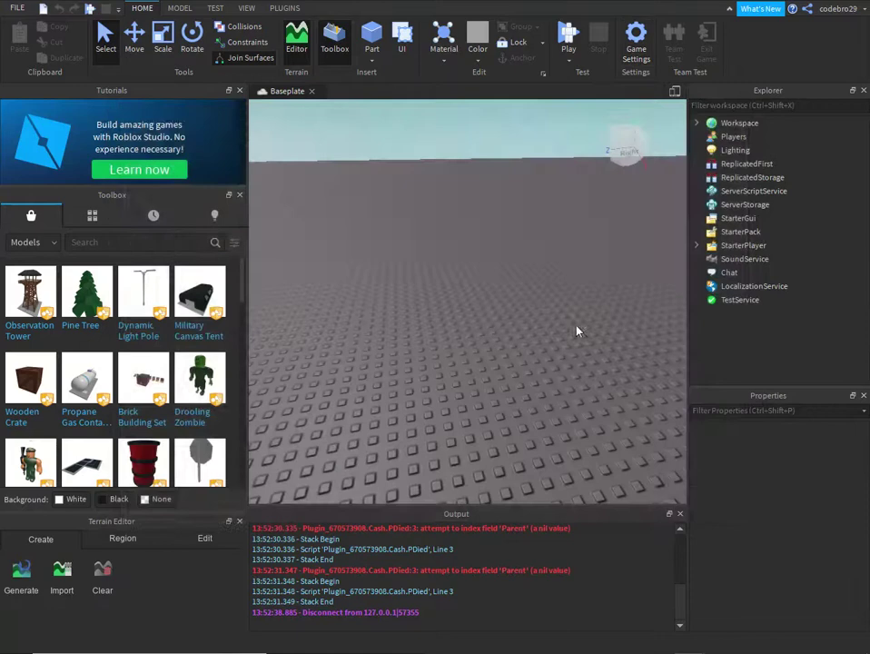
{"action": "left_click", "coordinate": [569, 41]}
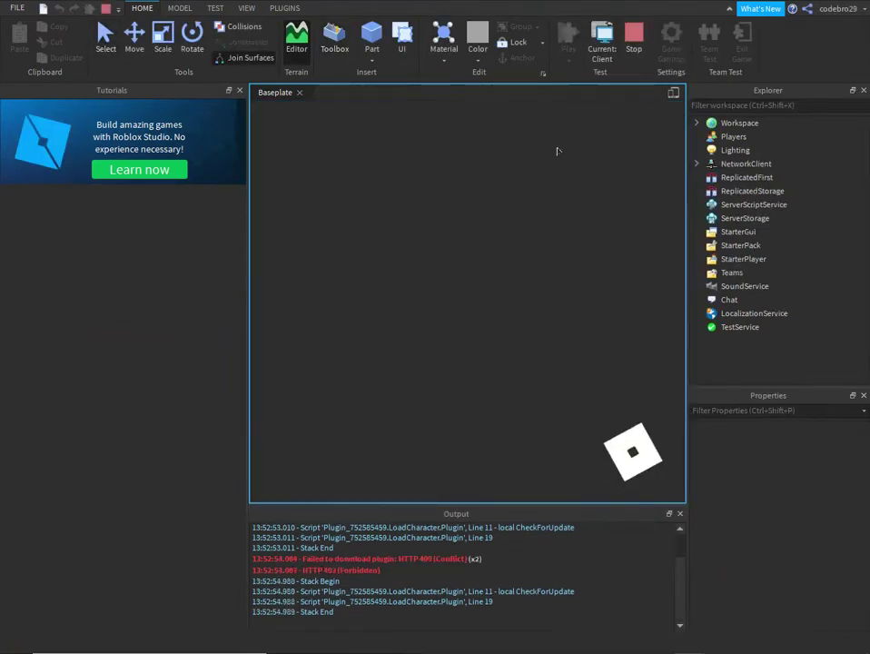
Step: Run the character back and forth and jump to try the 150 jump height
{"action": "key", "text": "s"}
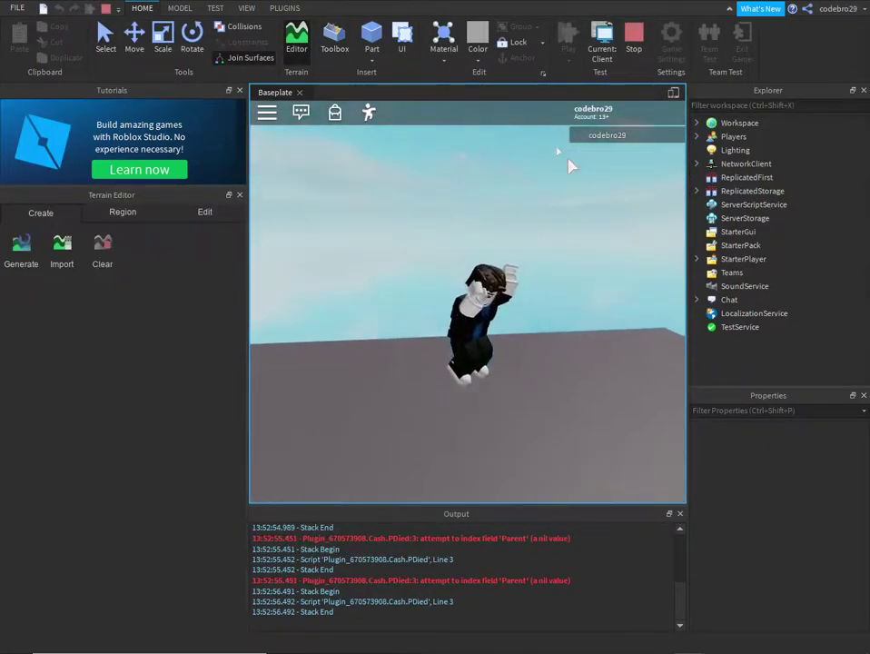
{"action": "key", "text": "w"}
{"action": "key", "text": "space"}
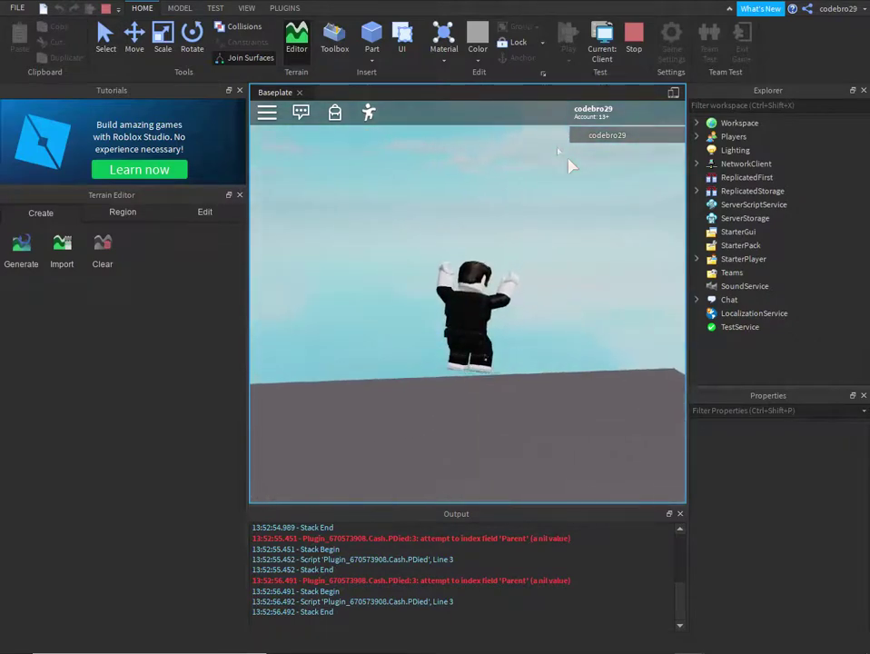
Step: Stop the play-test and switch World jumping from jump height to Jump Power, then save
{"action": "left_click", "coordinate": [634, 45]}
{"action": "left_click", "coordinate": [636, 41]}
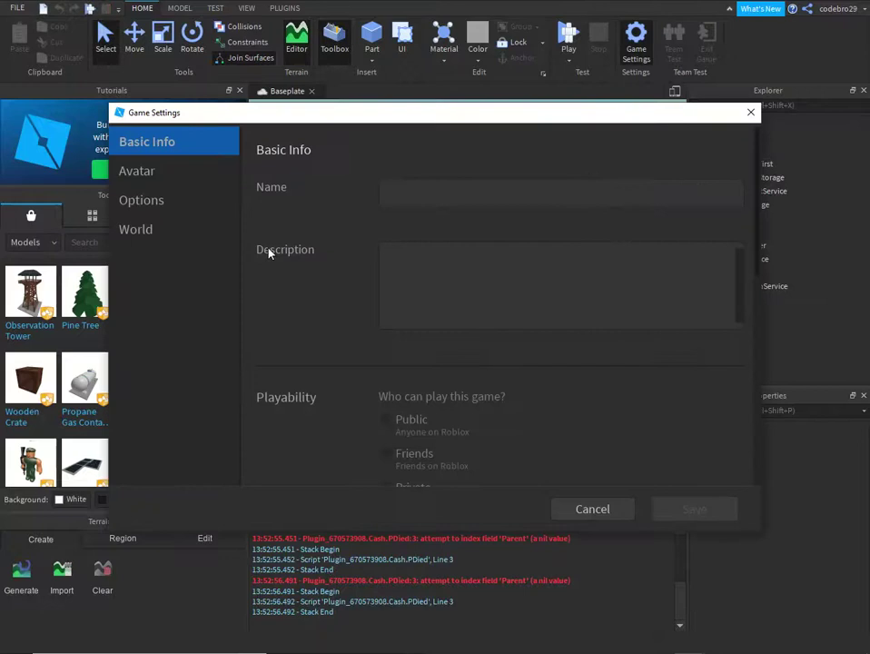
{"action": "left_click", "coordinate": [127, 229]}
{"action": "scroll", "coordinate": [373, 275], "scroll_direction": "down", "scroll_amount": 2}
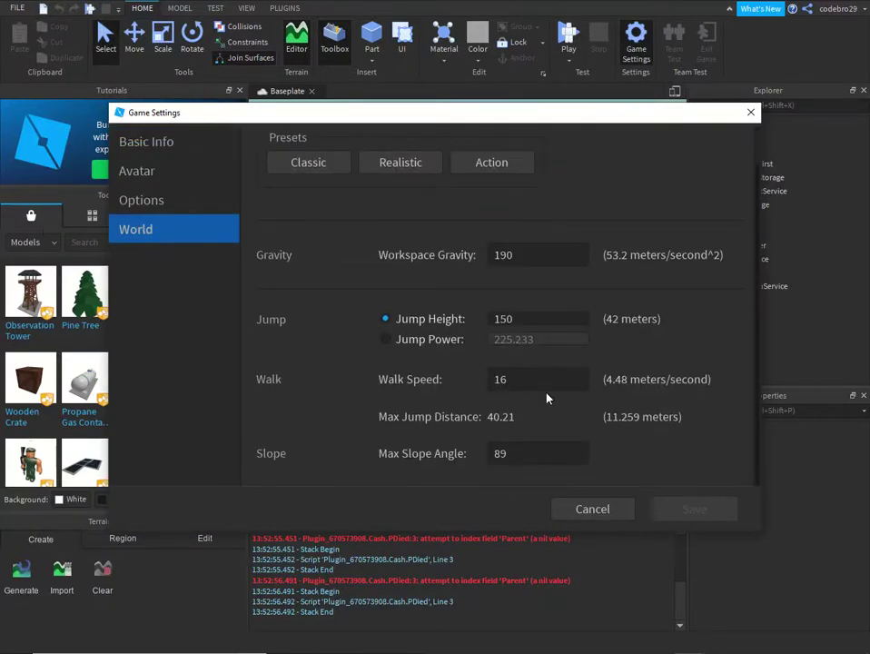
{"action": "left_click", "coordinate": [456, 341]}
{"action": "left_click", "coordinate": [694, 509]}
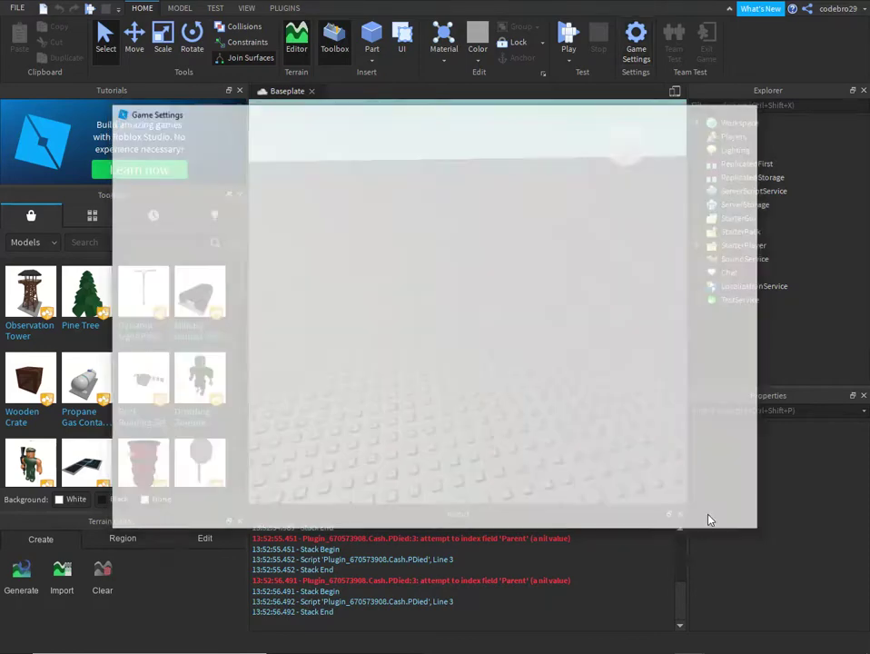
Step: Run a play-test with the Jump Power setting, then stop it
{"action": "left_click", "coordinate": [568, 38]}
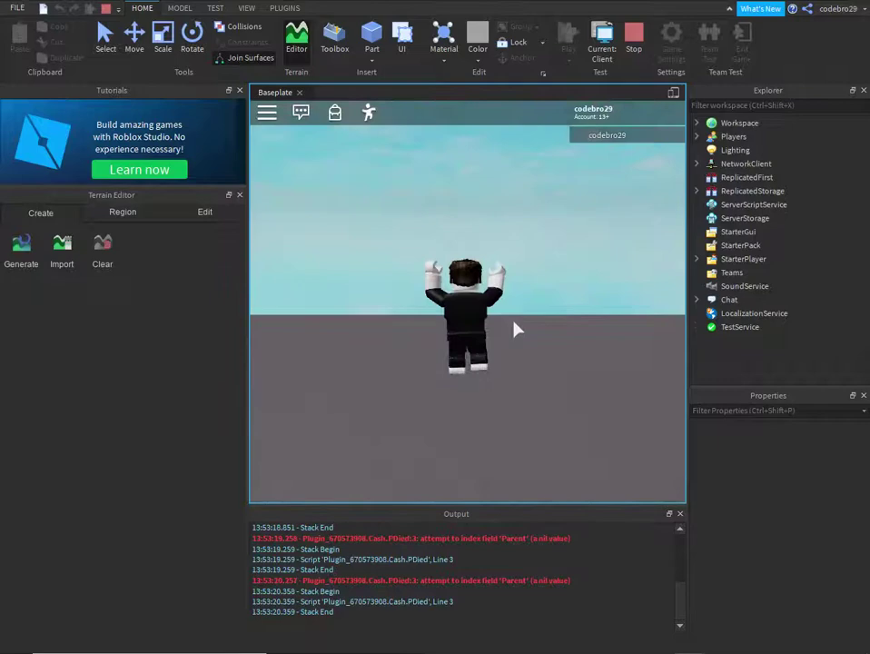
{"action": "left_click", "coordinate": [633, 38]}
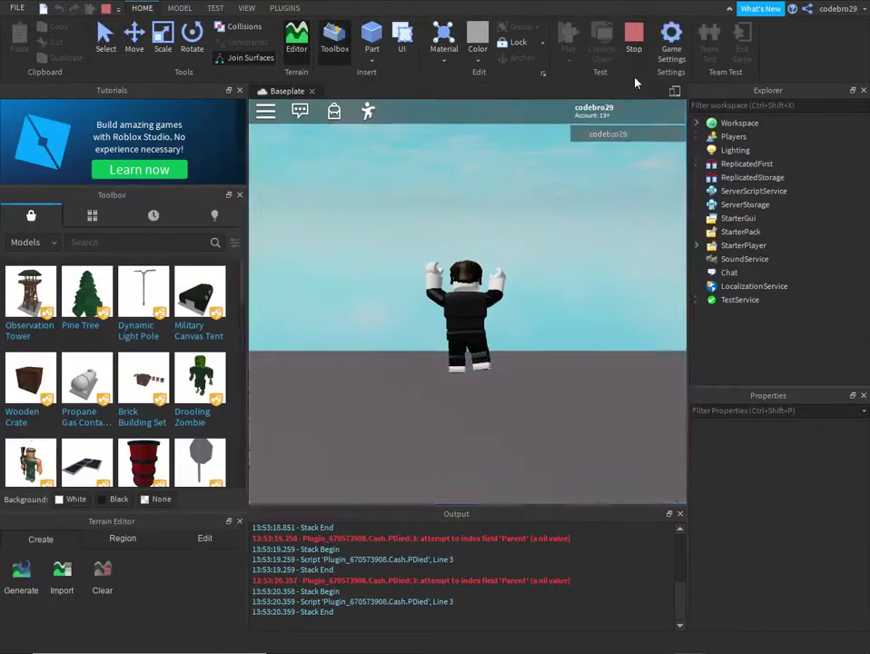
Step: Switch World jumping back to Jump Height and change it from 150 to 8, then save
{"action": "left_click", "coordinate": [636, 38]}
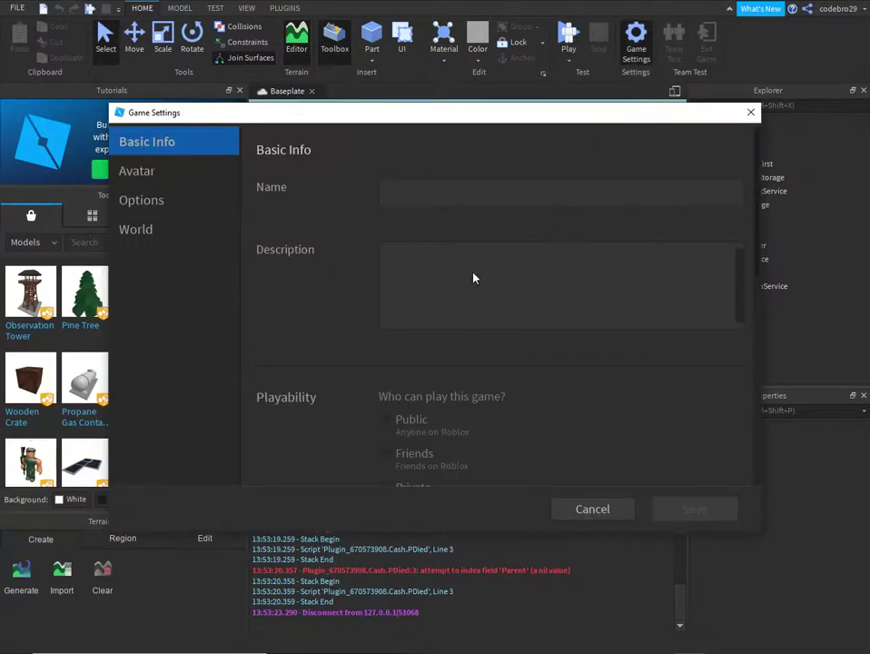
{"action": "left_click", "coordinate": [141, 200]}
{"action": "left_click", "coordinate": [141, 229]}
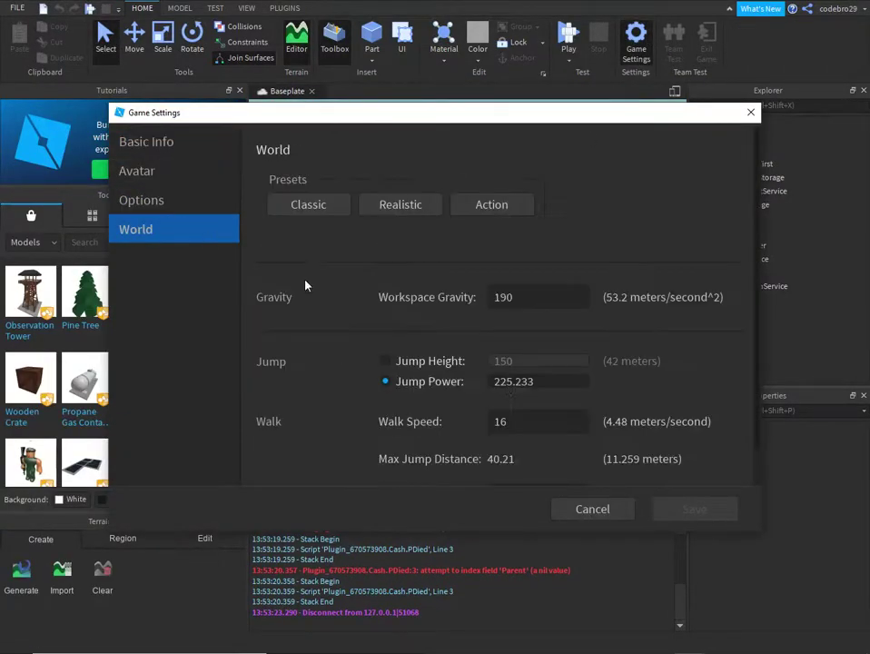
{"action": "left_click", "coordinate": [408, 360]}
{"action": "double_click", "coordinate": [500, 360]}
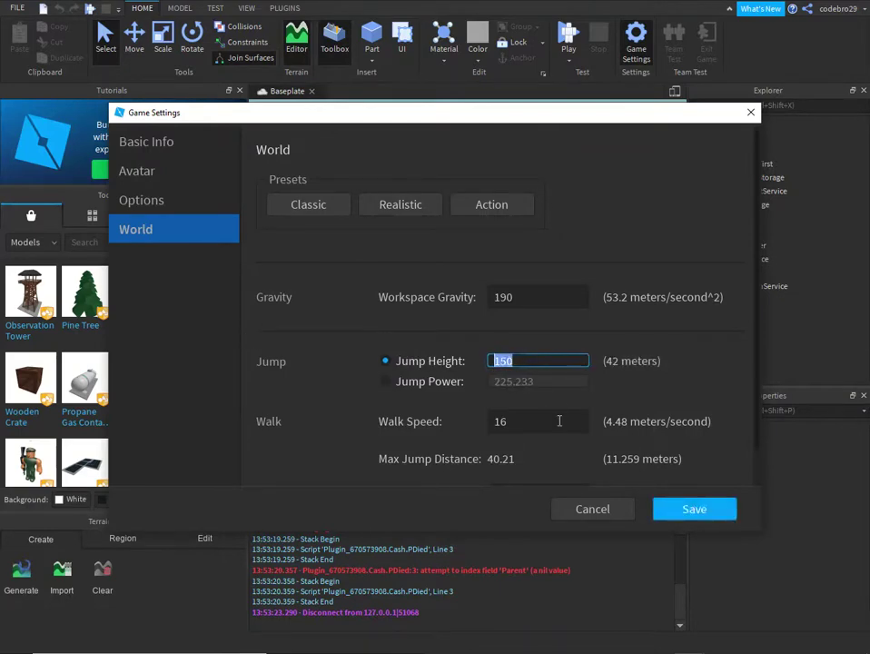
{"action": "type", "text": "8"}
{"action": "left_click", "coordinate": [702, 523]}
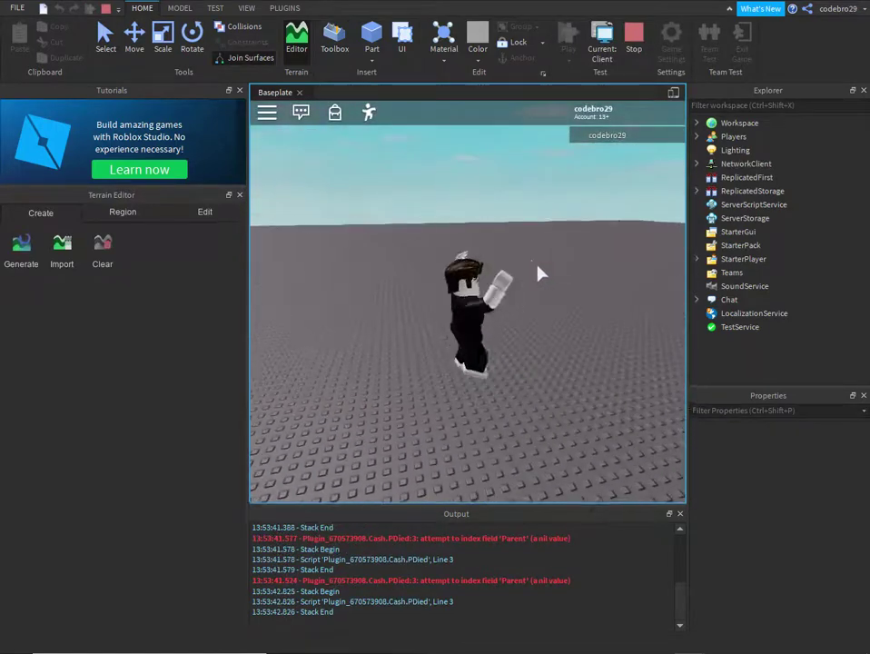
Step: Walk the avatar right with D and jump with Space to test jump height 8
{"action": "key", "text": "d"}
{"action": "key", "text": "space"}
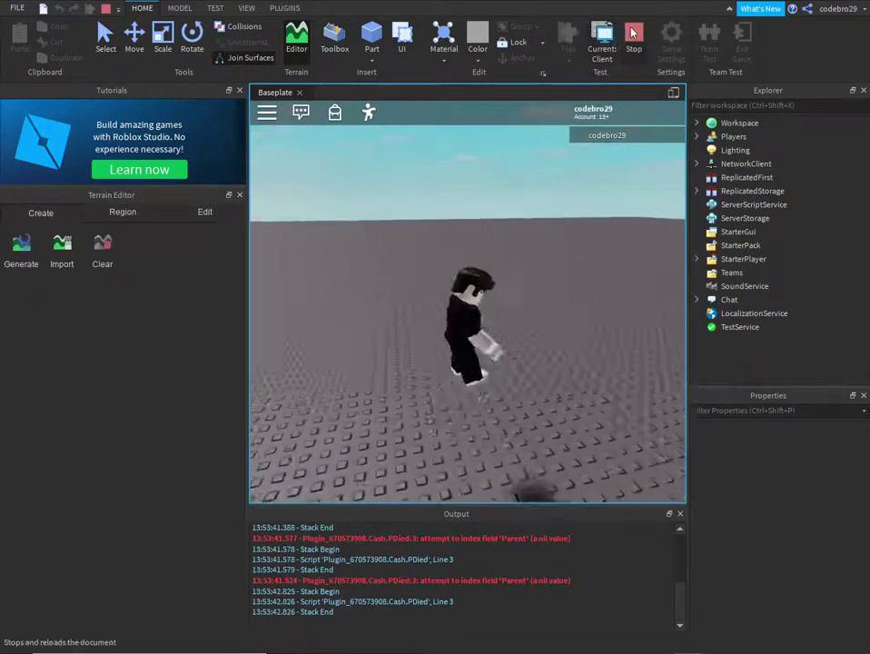
Step: Stop the test, save World jumping as Jump Power 100, and start a new play-test
{"action": "left_click", "coordinate": [634, 41]}
{"action": "left_click", "coordinate": [636, 40]}
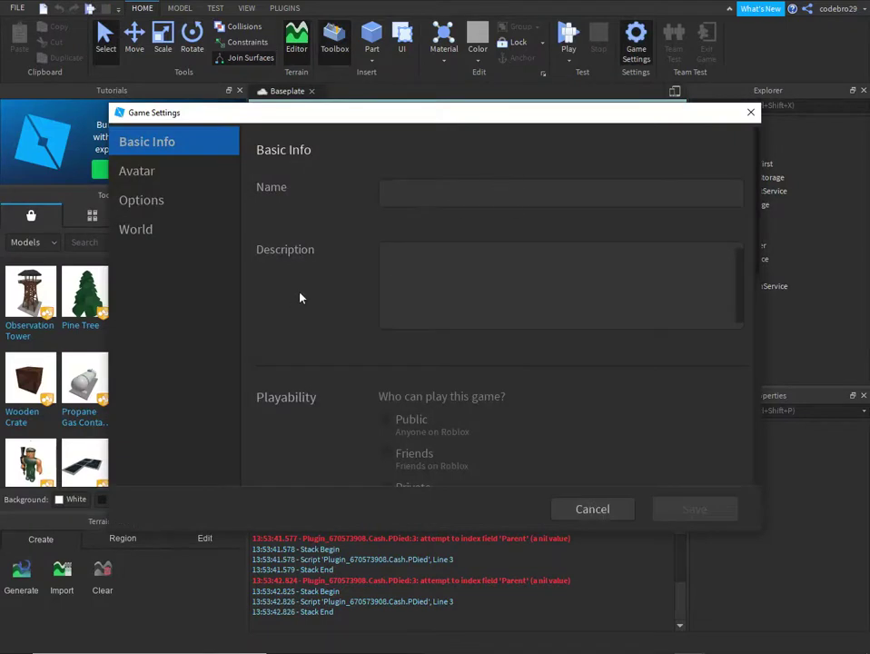
{"action": "left_click", "coordinate": [222, 232]}
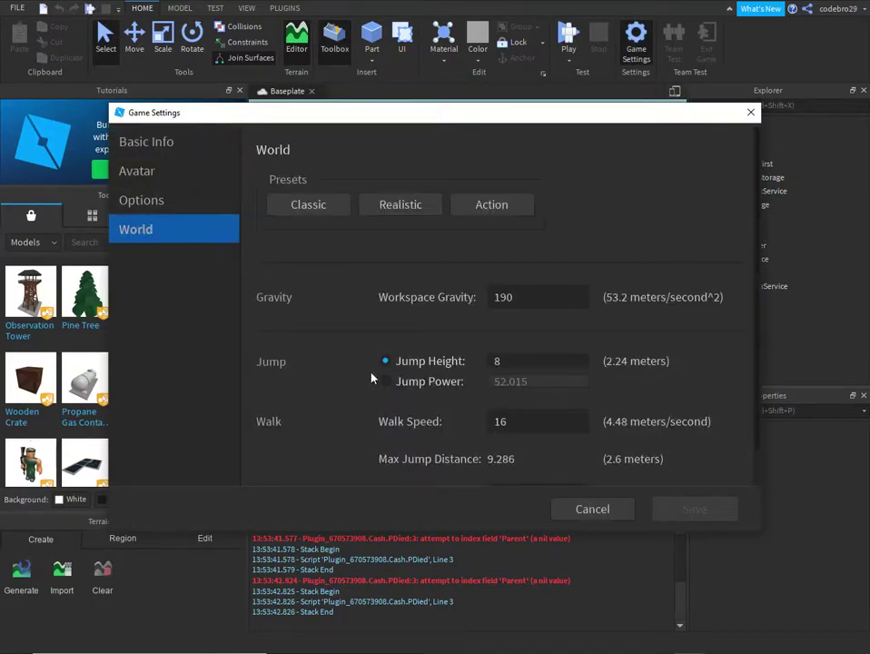
{"action": "left_click", "coordinate": [413, 382]}
{"action": "left_click", "coordinate": [537, 383]}
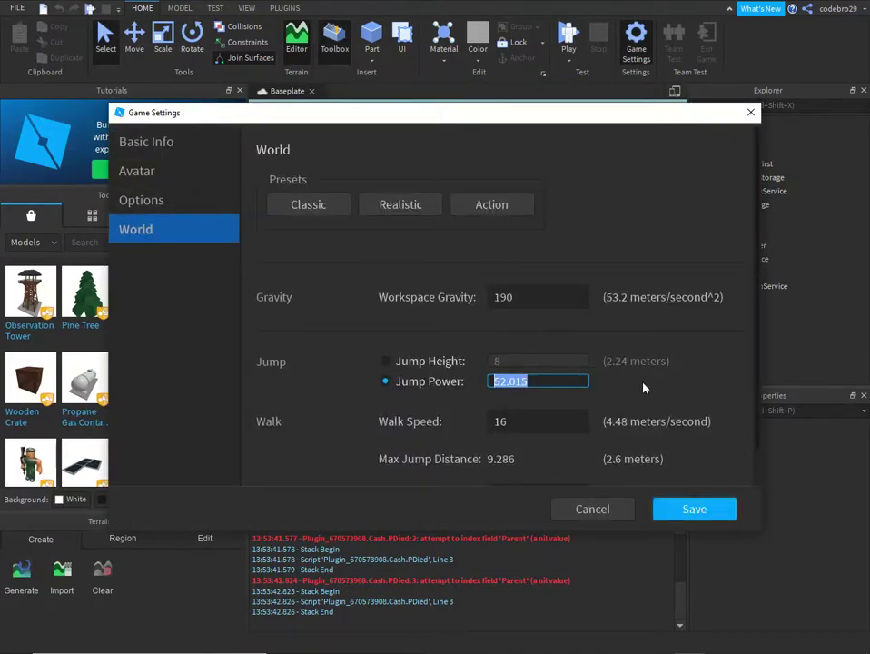
{"action": "type", "text": "100"}
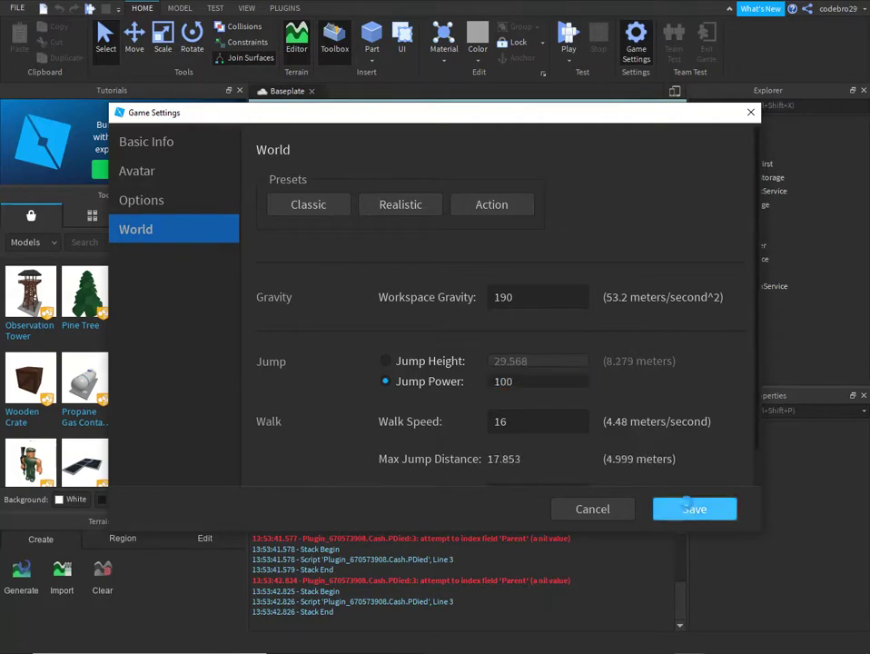
{"action": "left_click", "coordinate": [695, 509]}
{"action": "left_click", "coordinate": [570, 38]}
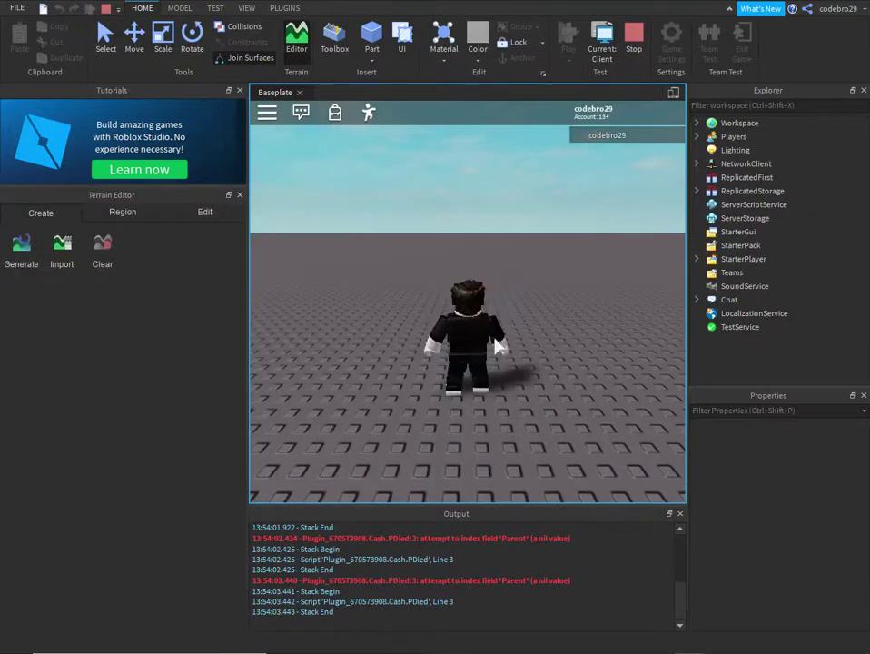
Step: Walk with S and D and jump three times at jump power 100, then stop the test
{"action": "key", "text": "s"}
{"action": "key", "text": "d"}
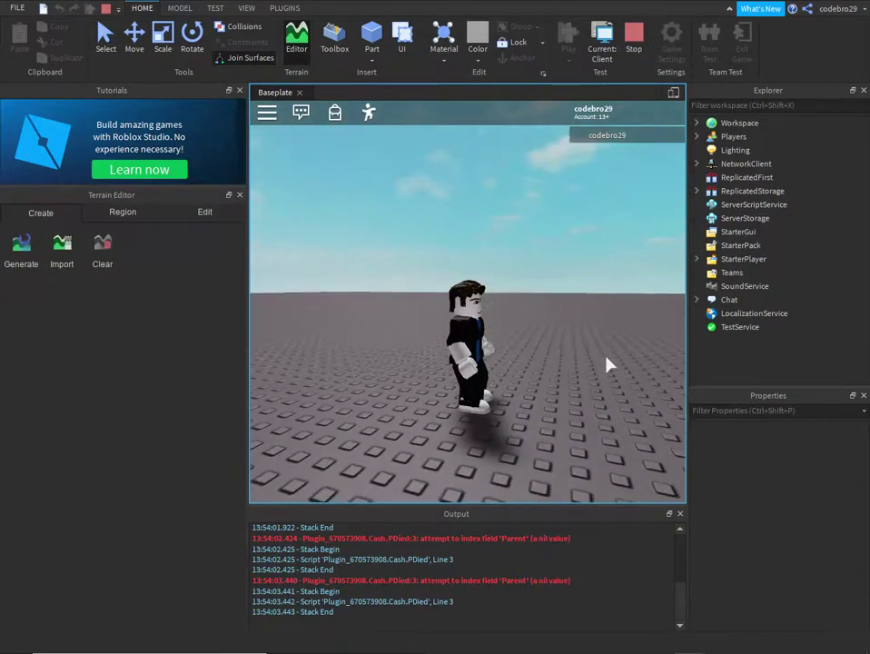
{"action": "right_click_drag", "start_coordinate": [607, 363], "coordinate": [607, 364]}
{"action": "key", "text": "space"}
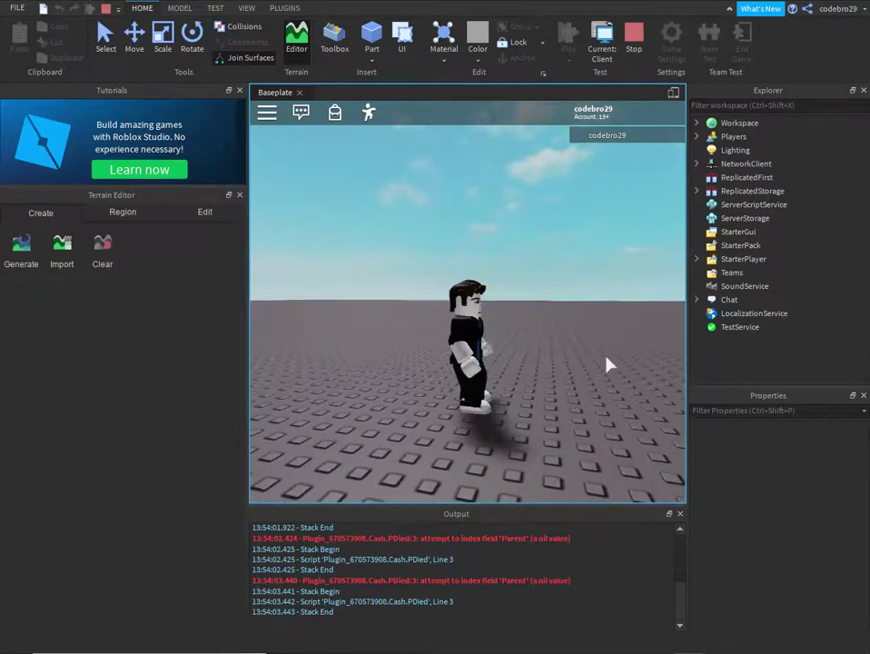
{"action": "key", "text": "space"}
{"action": "right_click_drag", "start_coordinate": [607, 365], "coordinate": [608, 363]}
{"action": "key", "text": "space"}
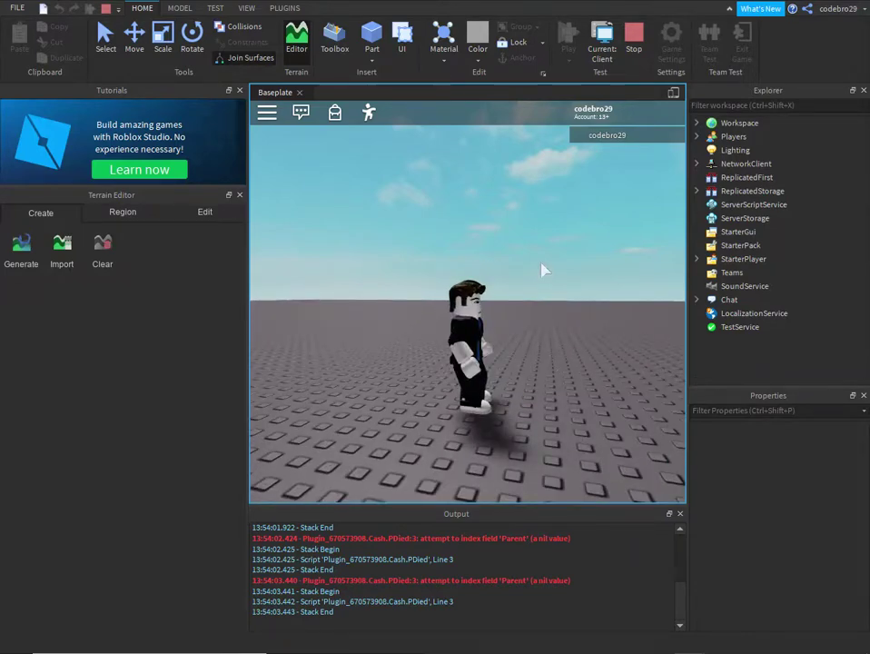
{"action": "right_click_drag", "start_coordinate": [546, 270], "coordinate": [546, 264]}
{"action": "left_click", "coordinate": [633, 37]}
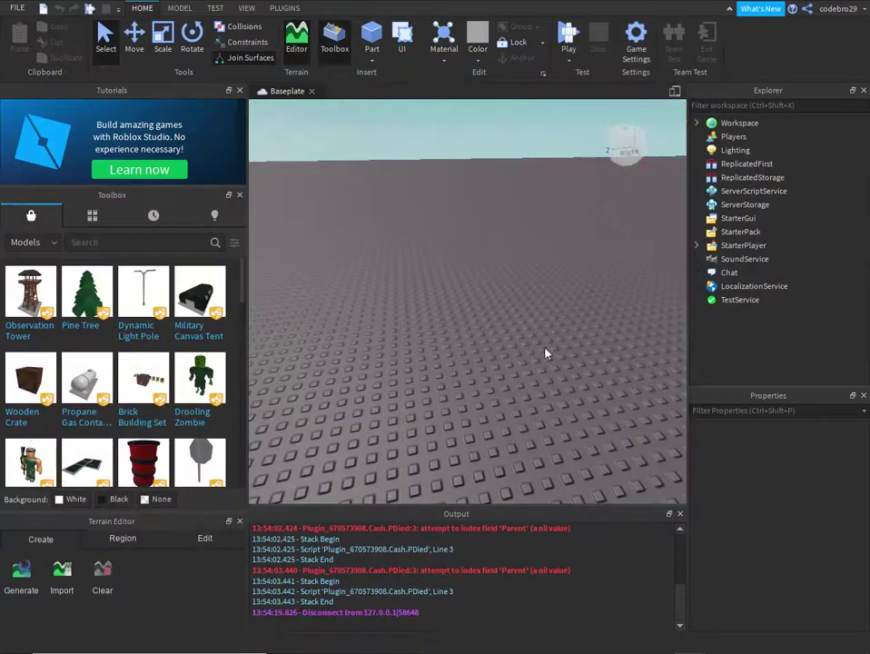
{"action": "right_click_drag", "start_coordinate": [418, 330], "coordinate": [420, 330]}
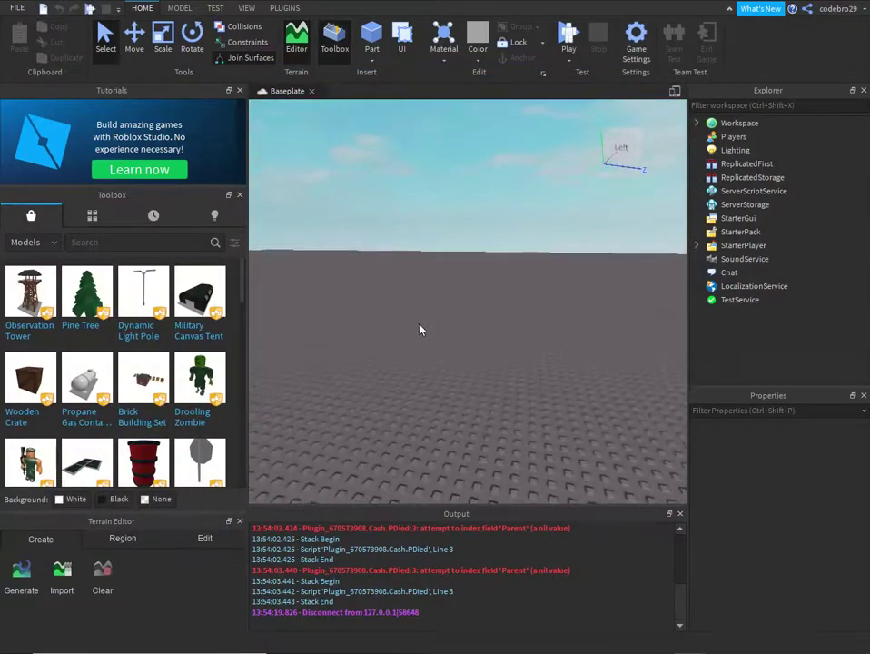
{"action": "right_click_drag", "start_coordinate": [296, 350], "coordinate": [295, 330]}
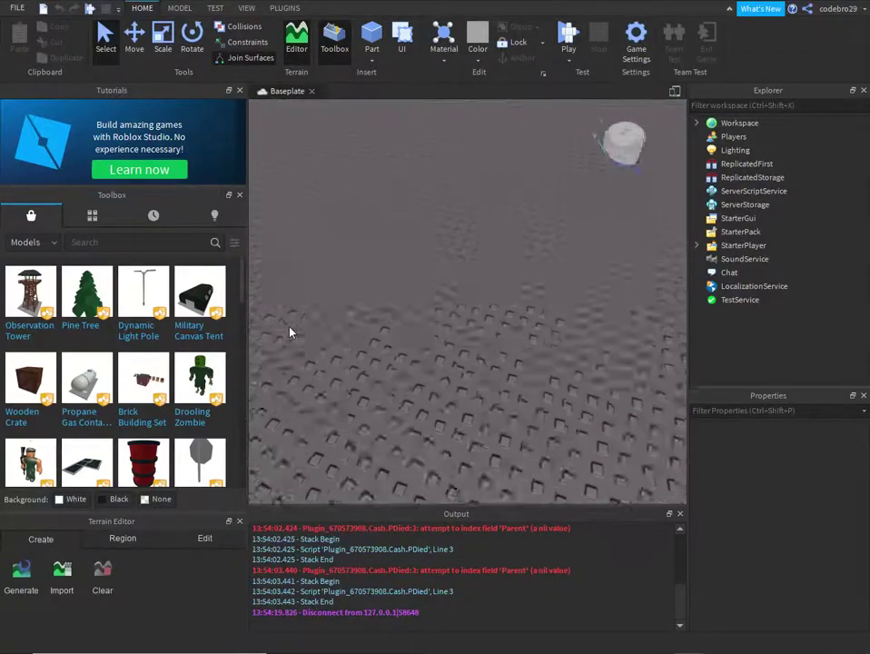